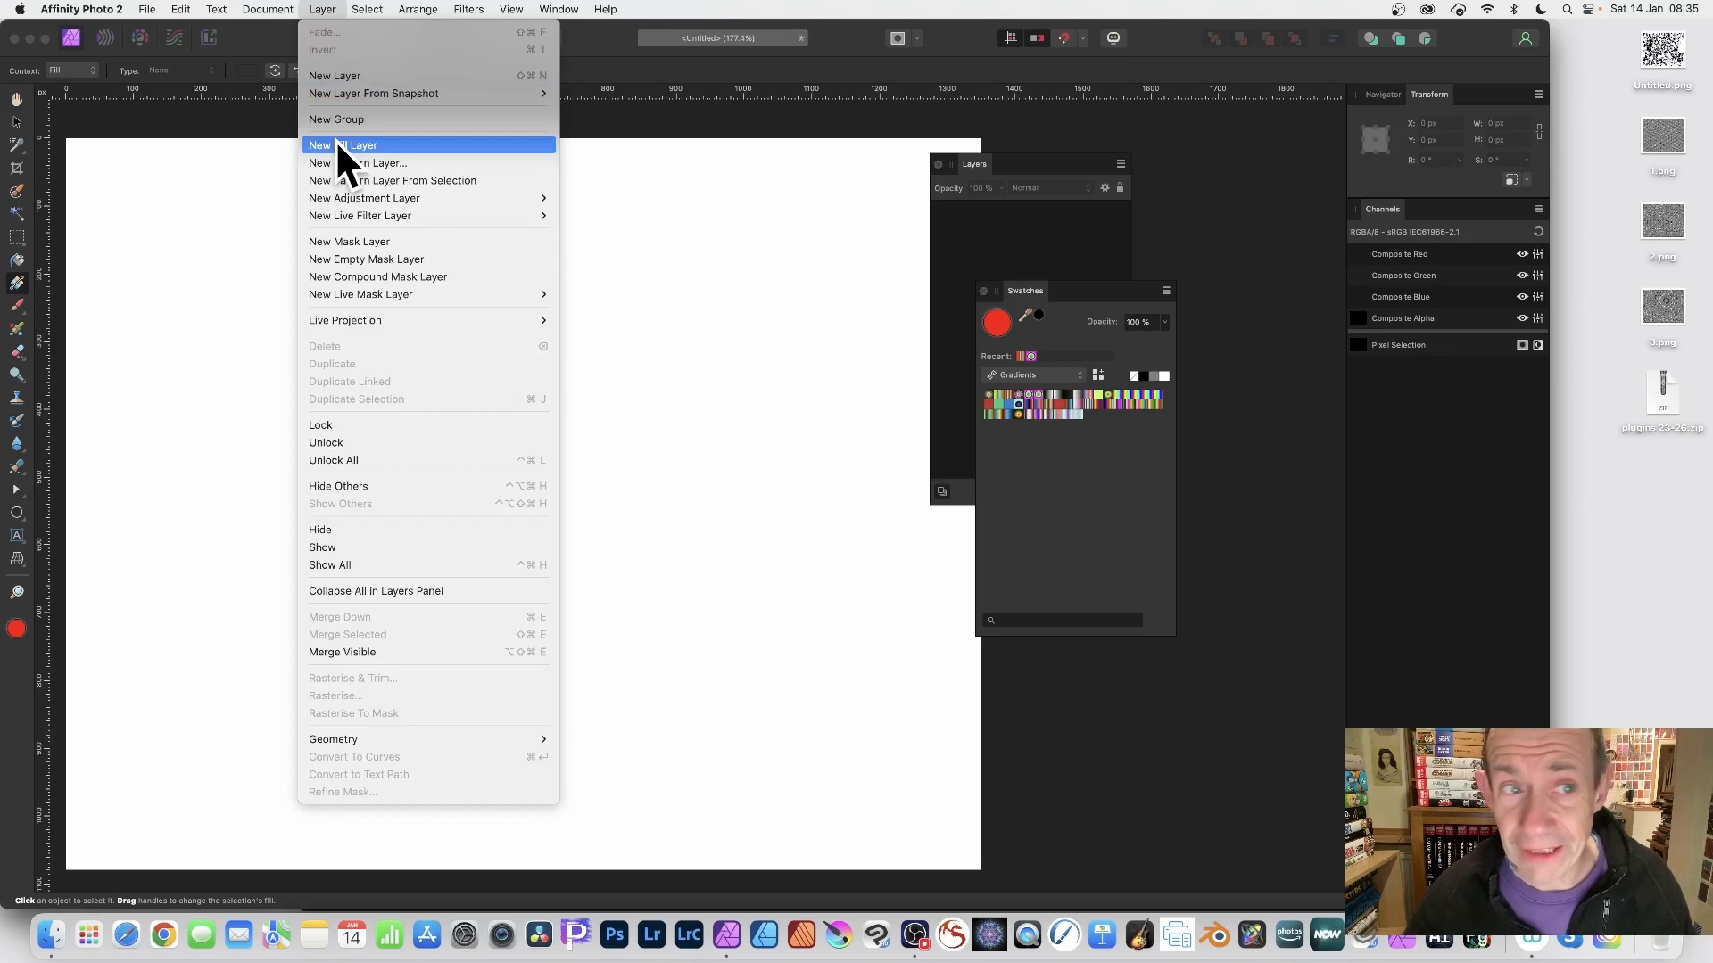
# Create a fill layer with a diagonal linear gradient across the canvas and recolour it with the red, yellow and blue Gradients swatch
pyautogui.click(339, 146)
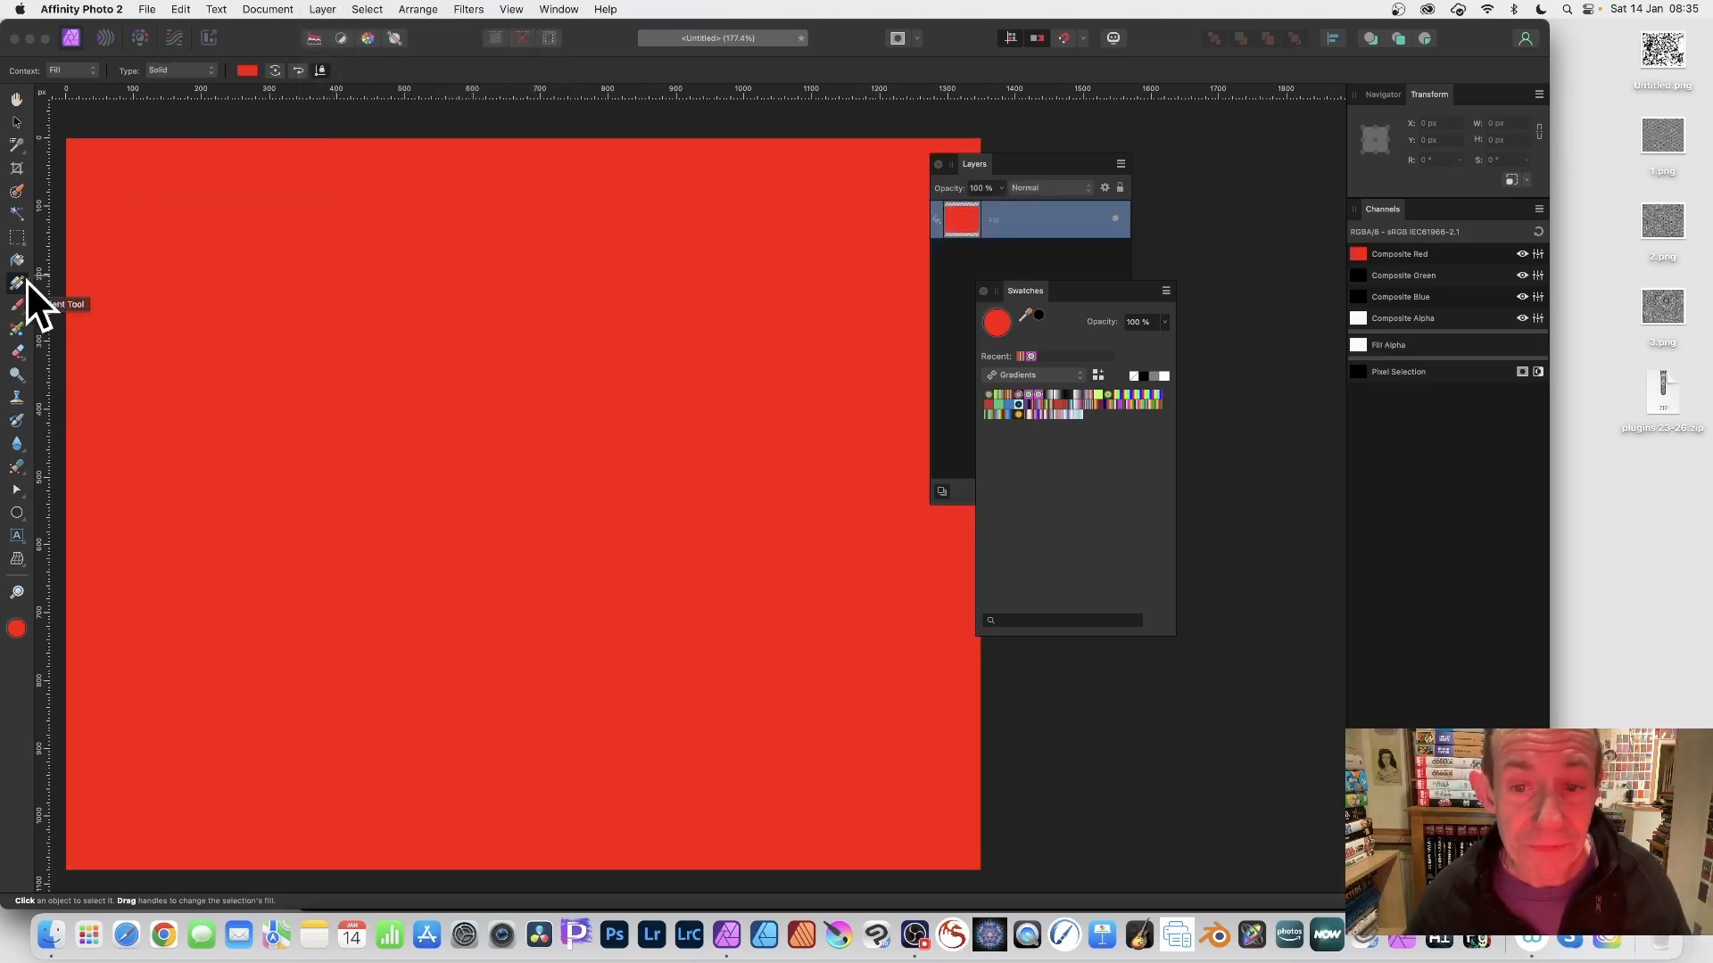
pyautogui.moveTo(363, 321); pyautogui.dragTo(783, 617)
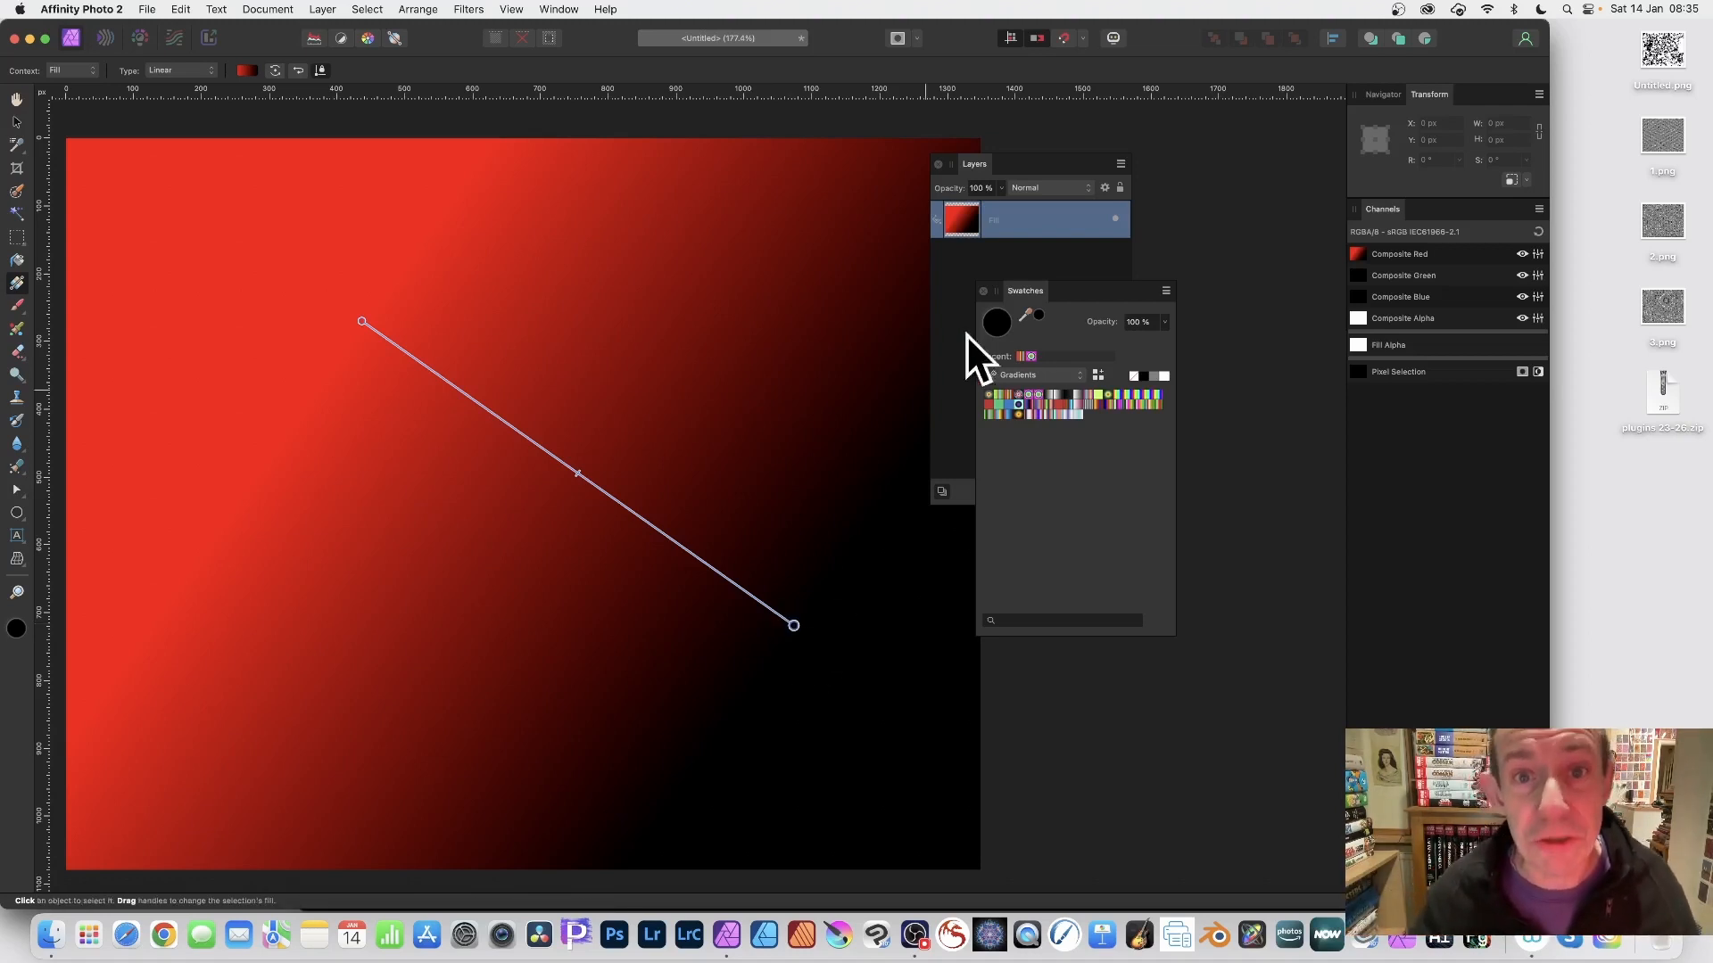
pyautogui.click(560, 9)
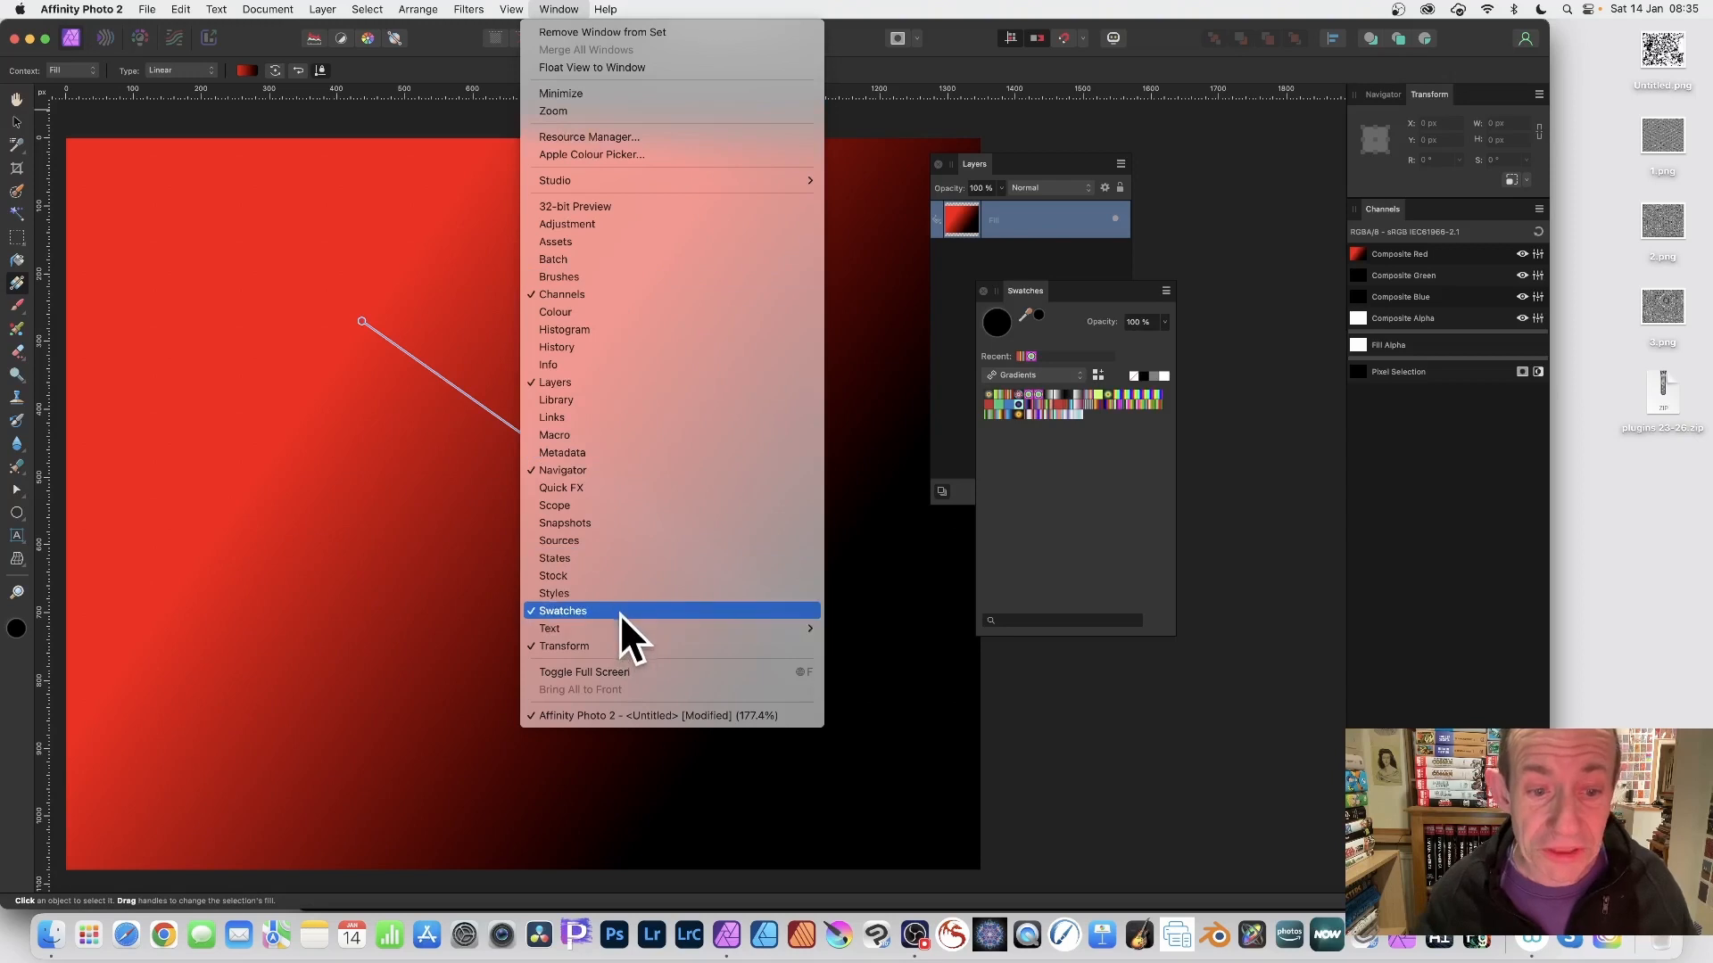
pyautogui.click(1037, 296)
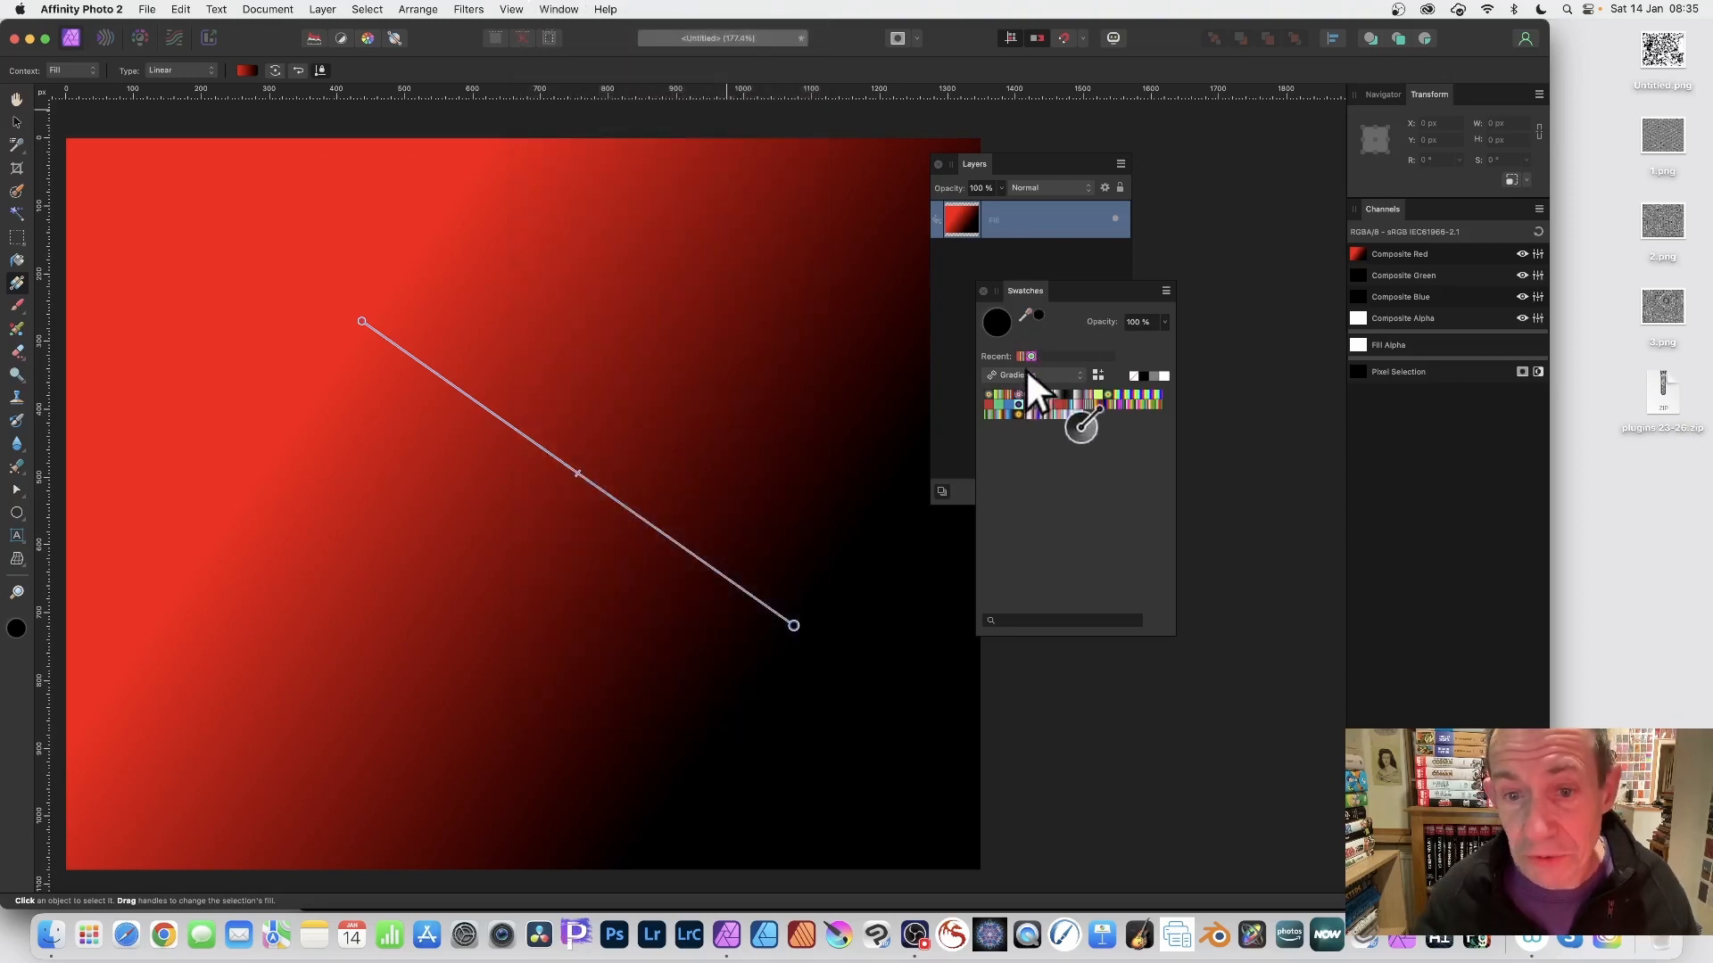
pyautogui.click(1037, 374)
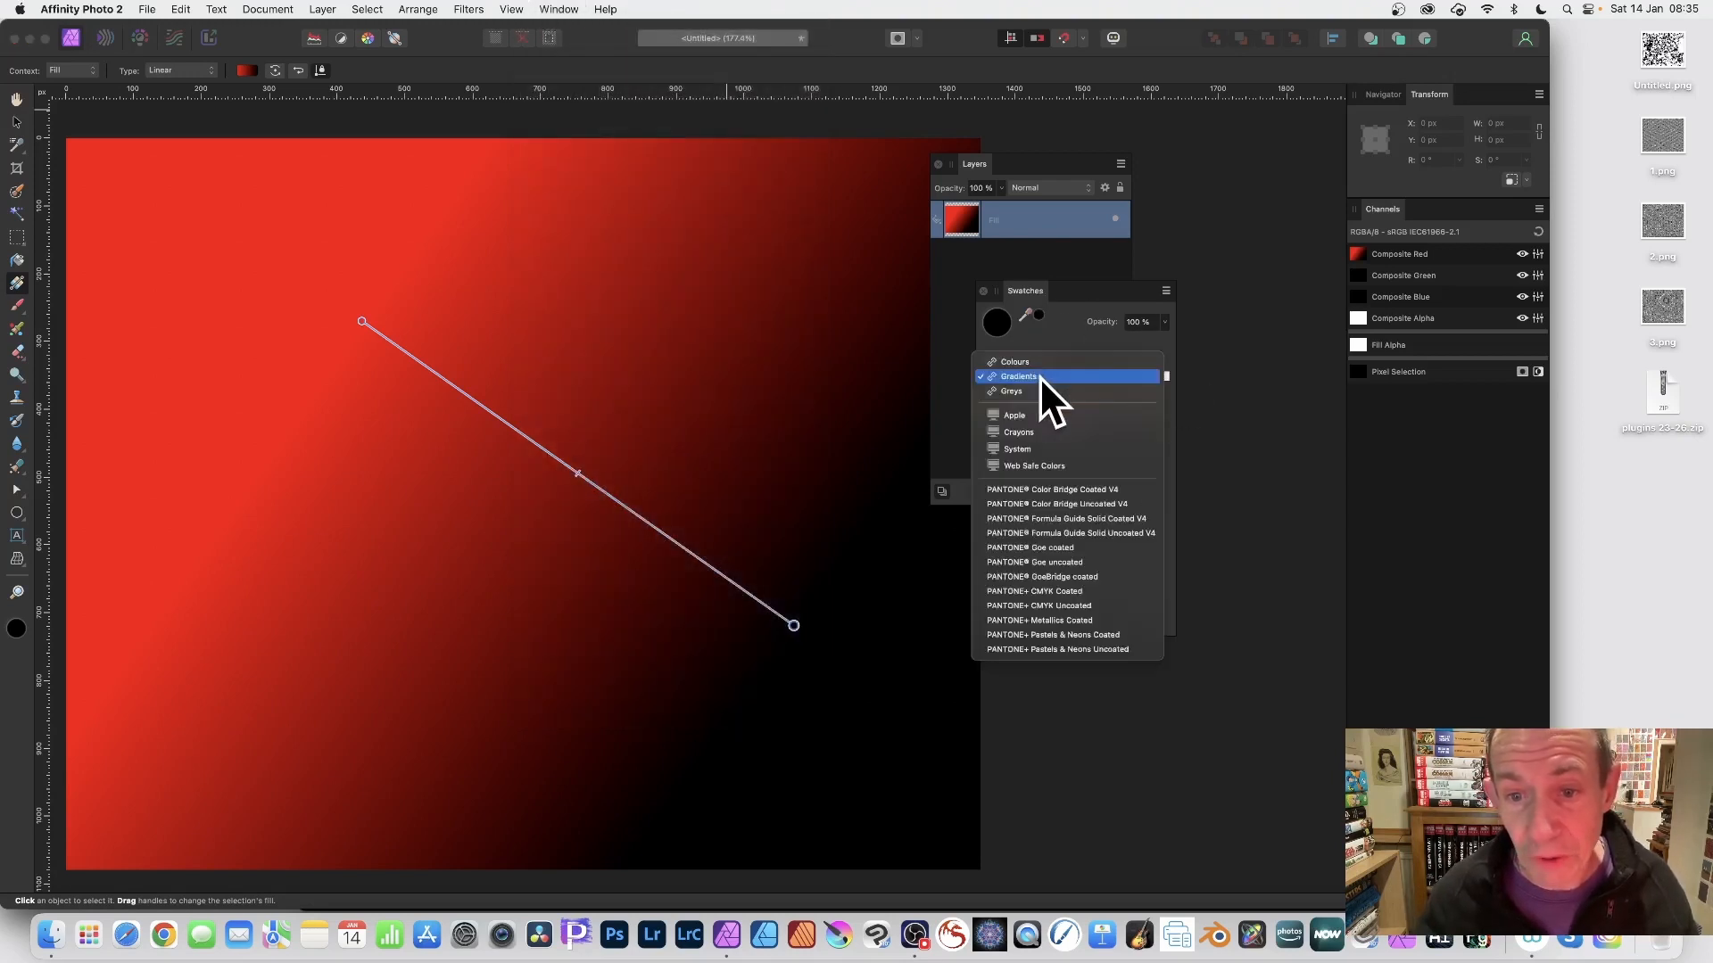
pyautogui.click(1040, 376)
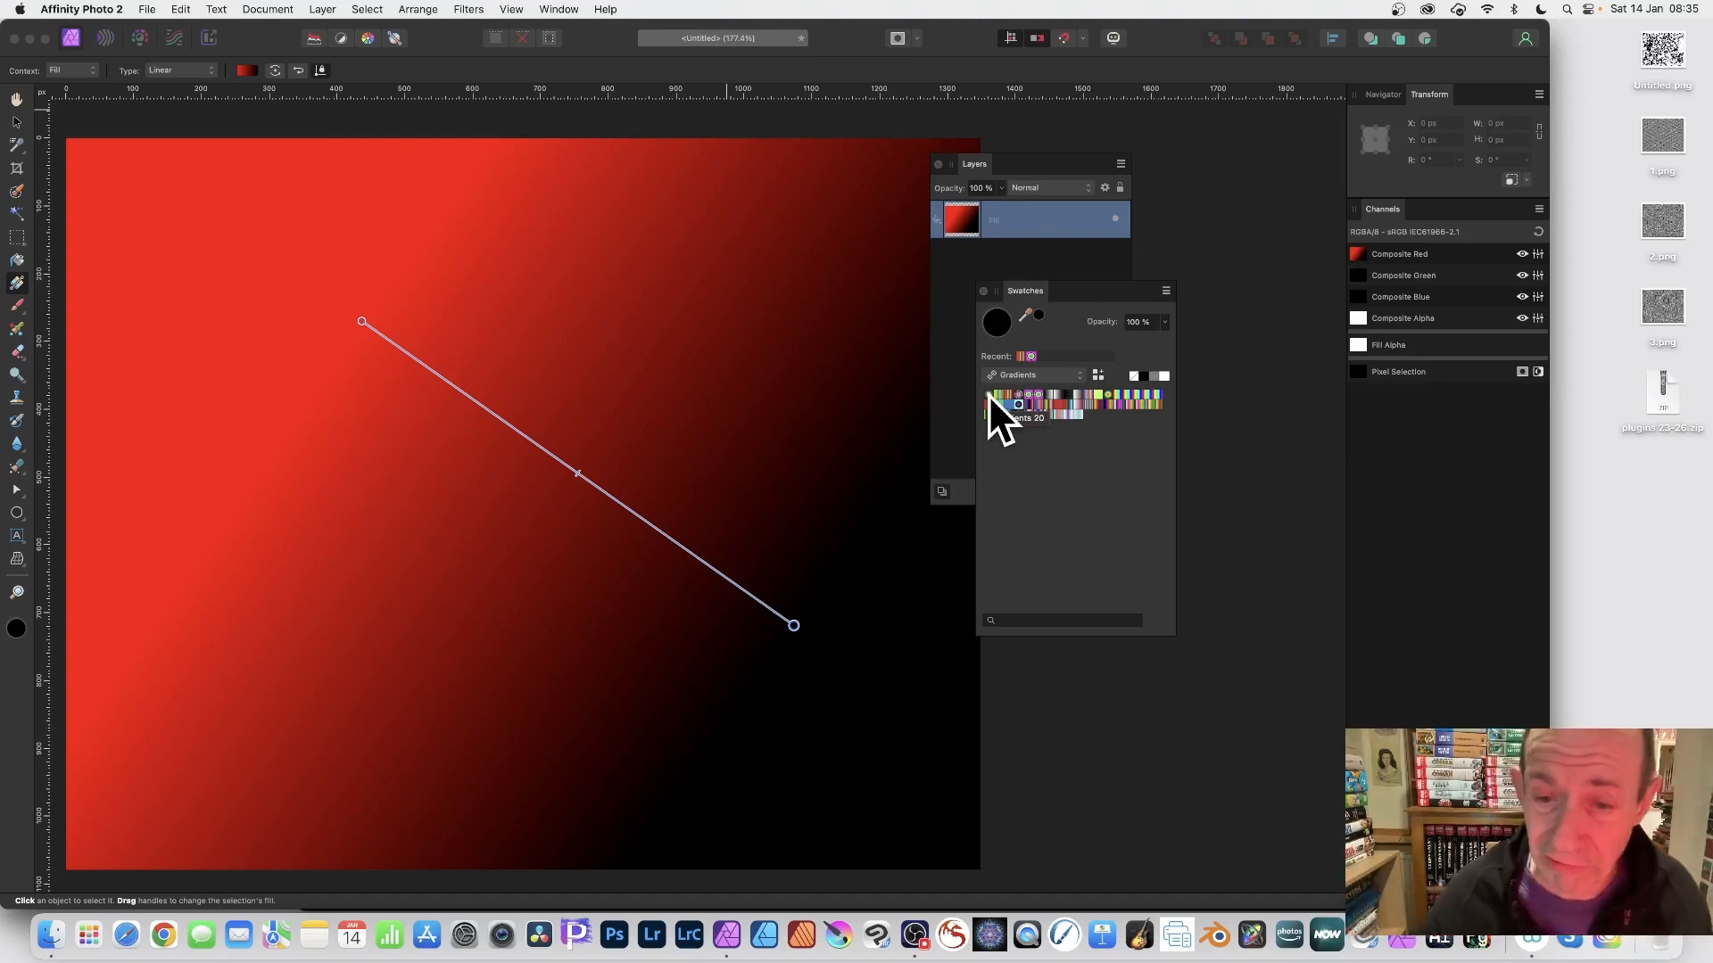
pyautogui.click(1099, 406)
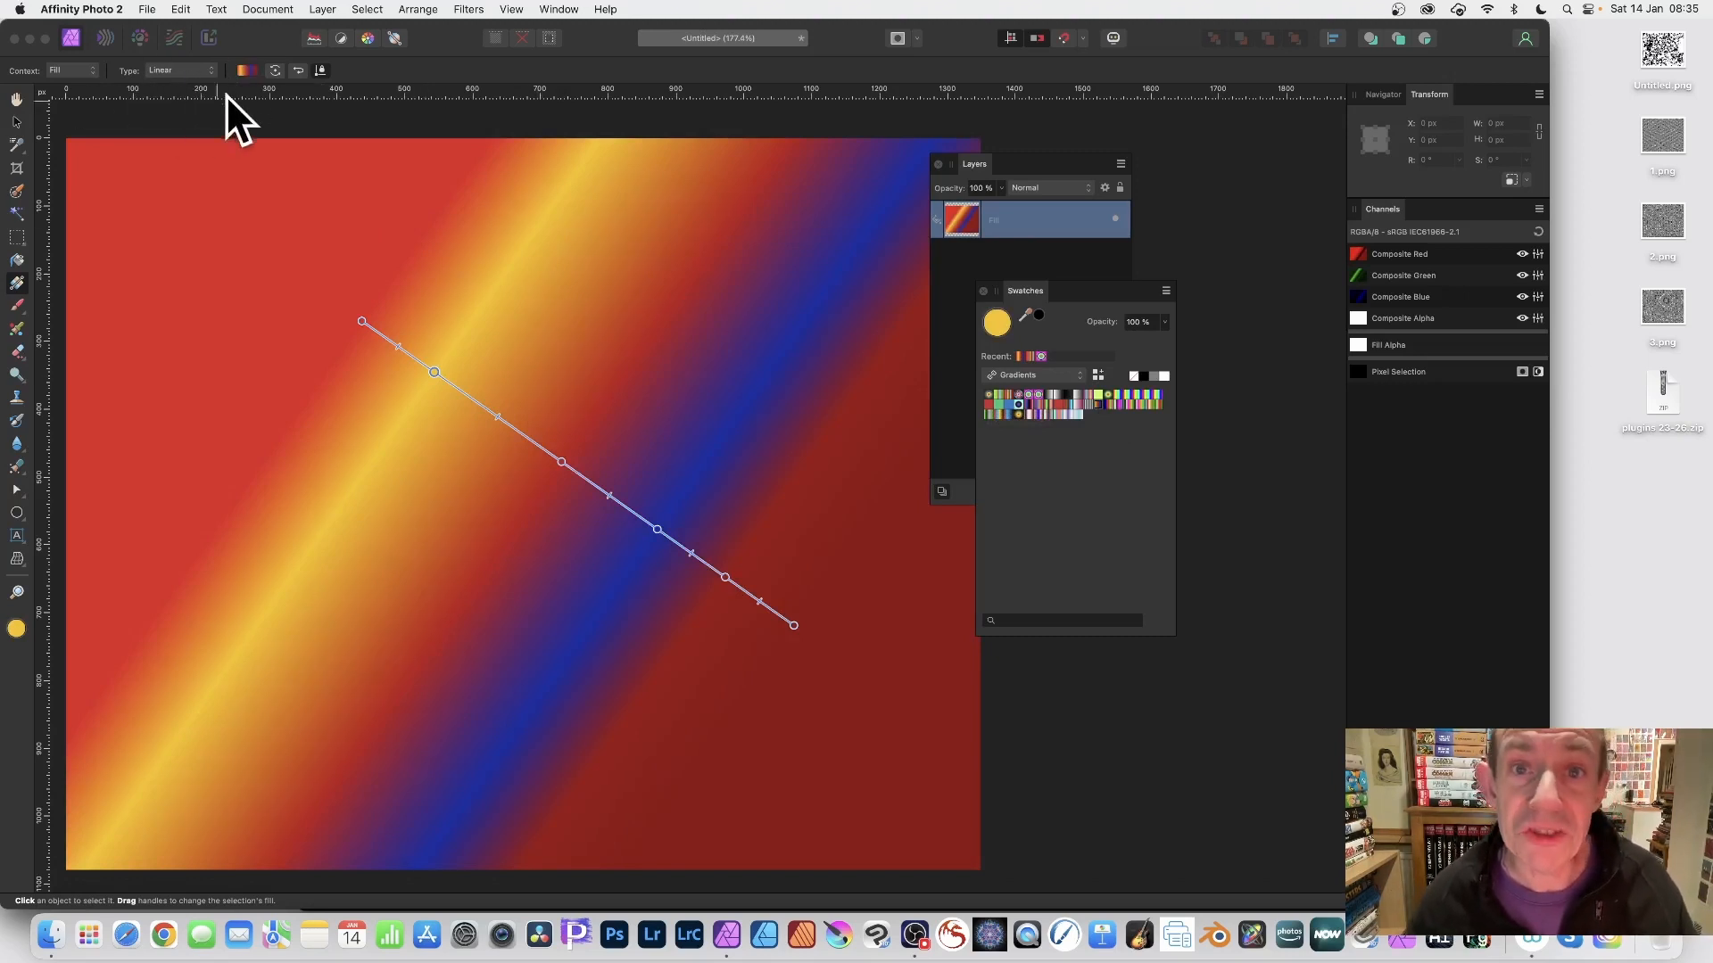
# Try the Elliptical gradient type on the fill layer and settle on Radial
pyautogui.click(171, 71)
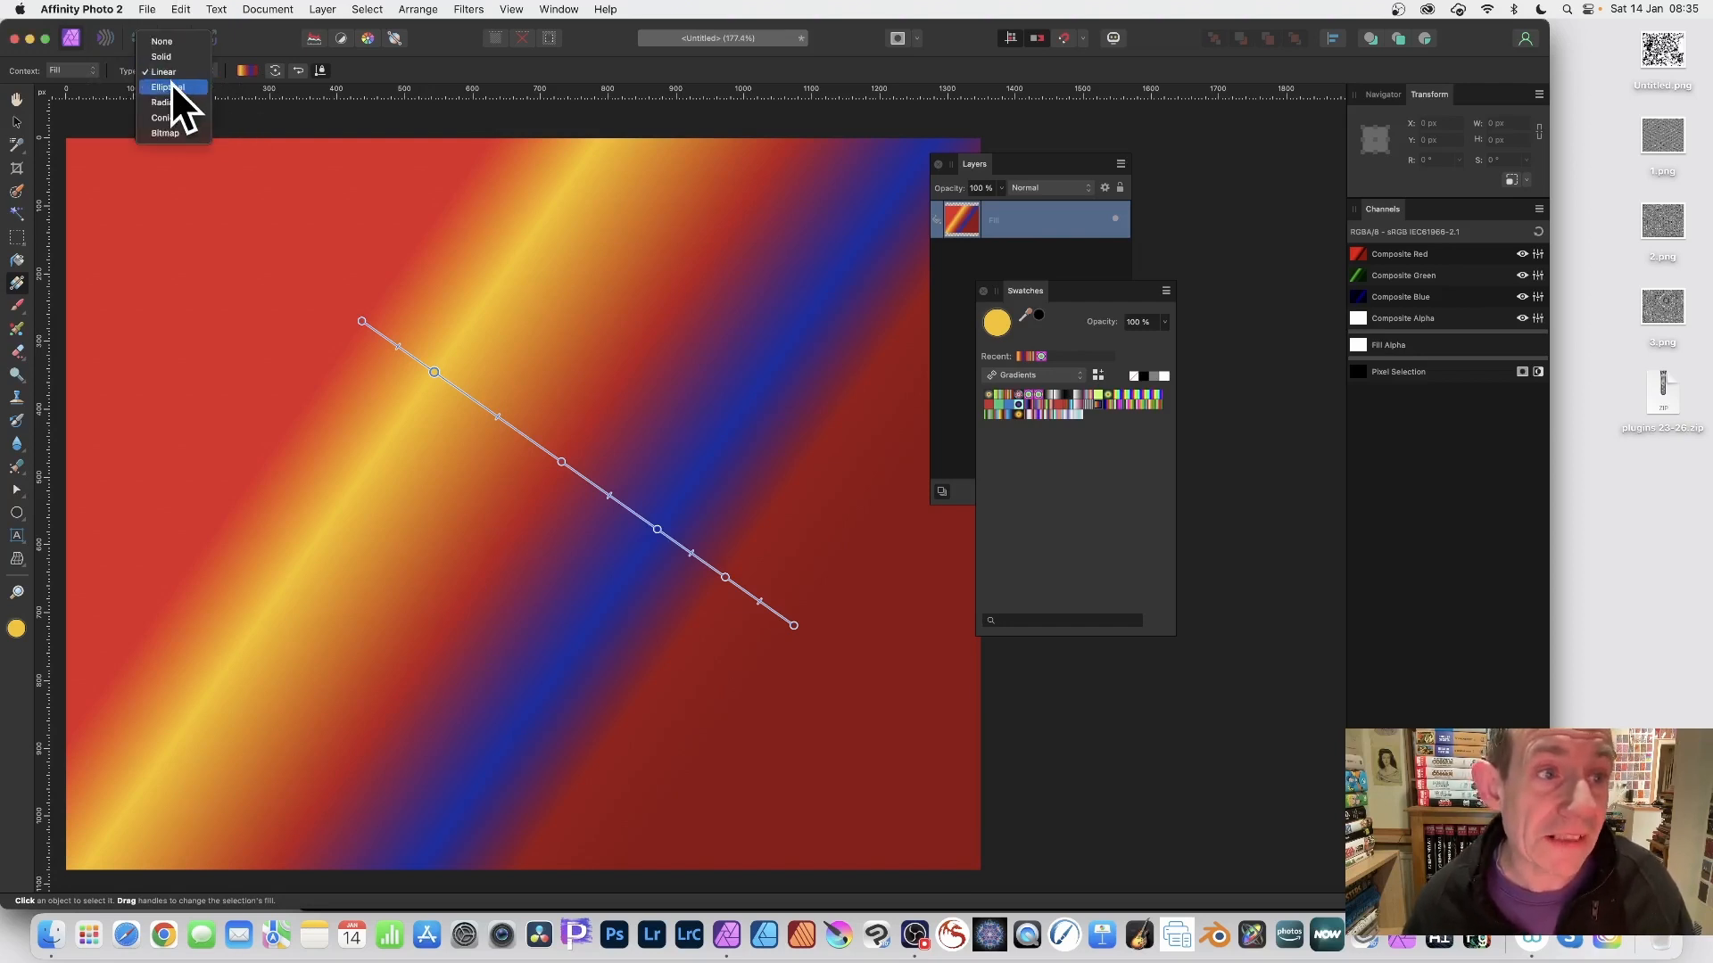
pyautogui.click(172, 84)
pyautogui.click(176, 71)
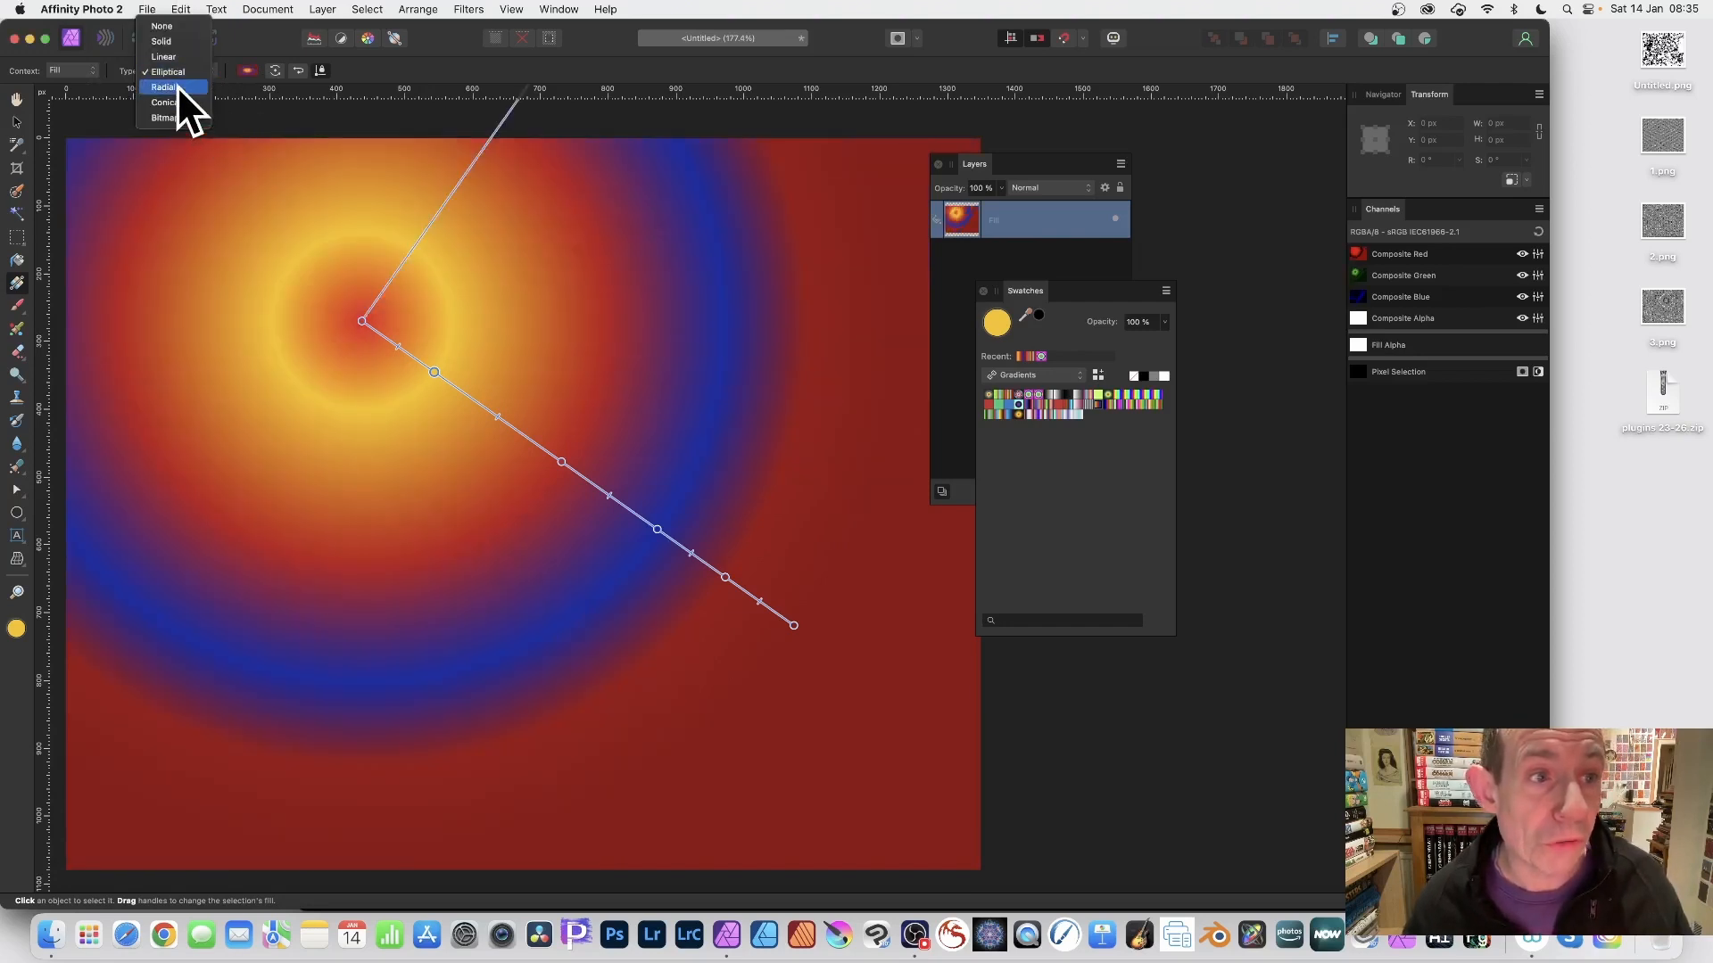
pyautogui.click(178, 86)
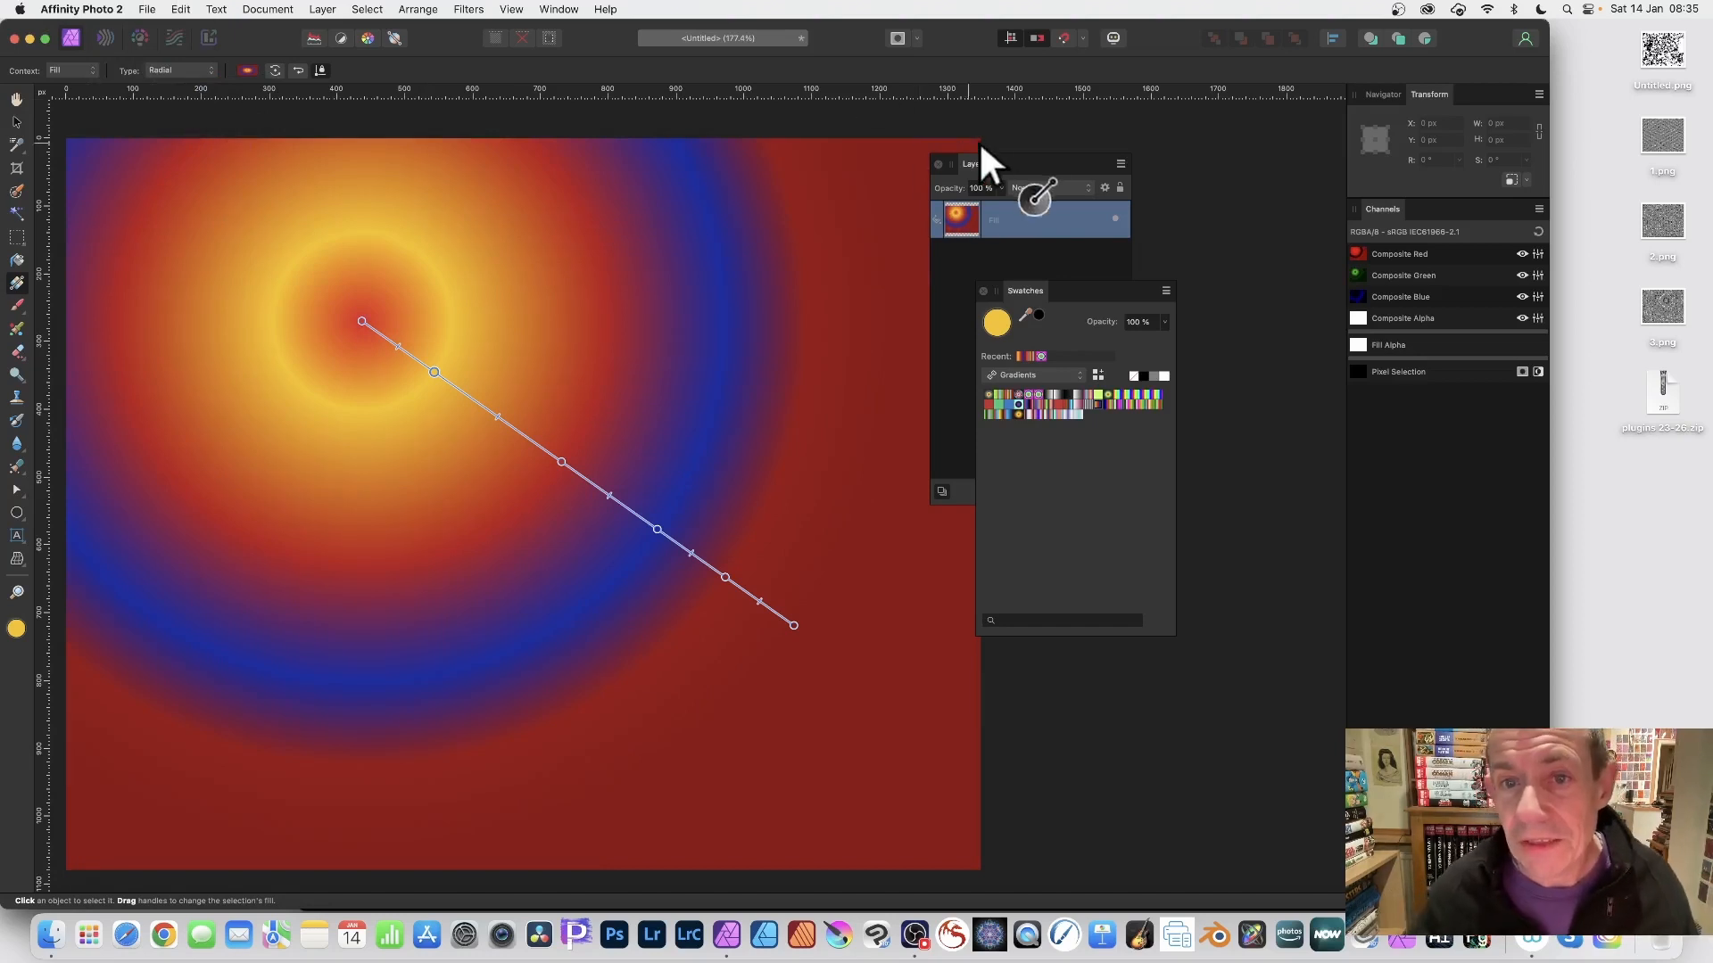
# Duplicate the radial fill layer and redraw the copy's gradient from the canvas's upper right towards its lower left
pyautogui.moveTo(983, 156); pyautogui.dragTo(941, 150)
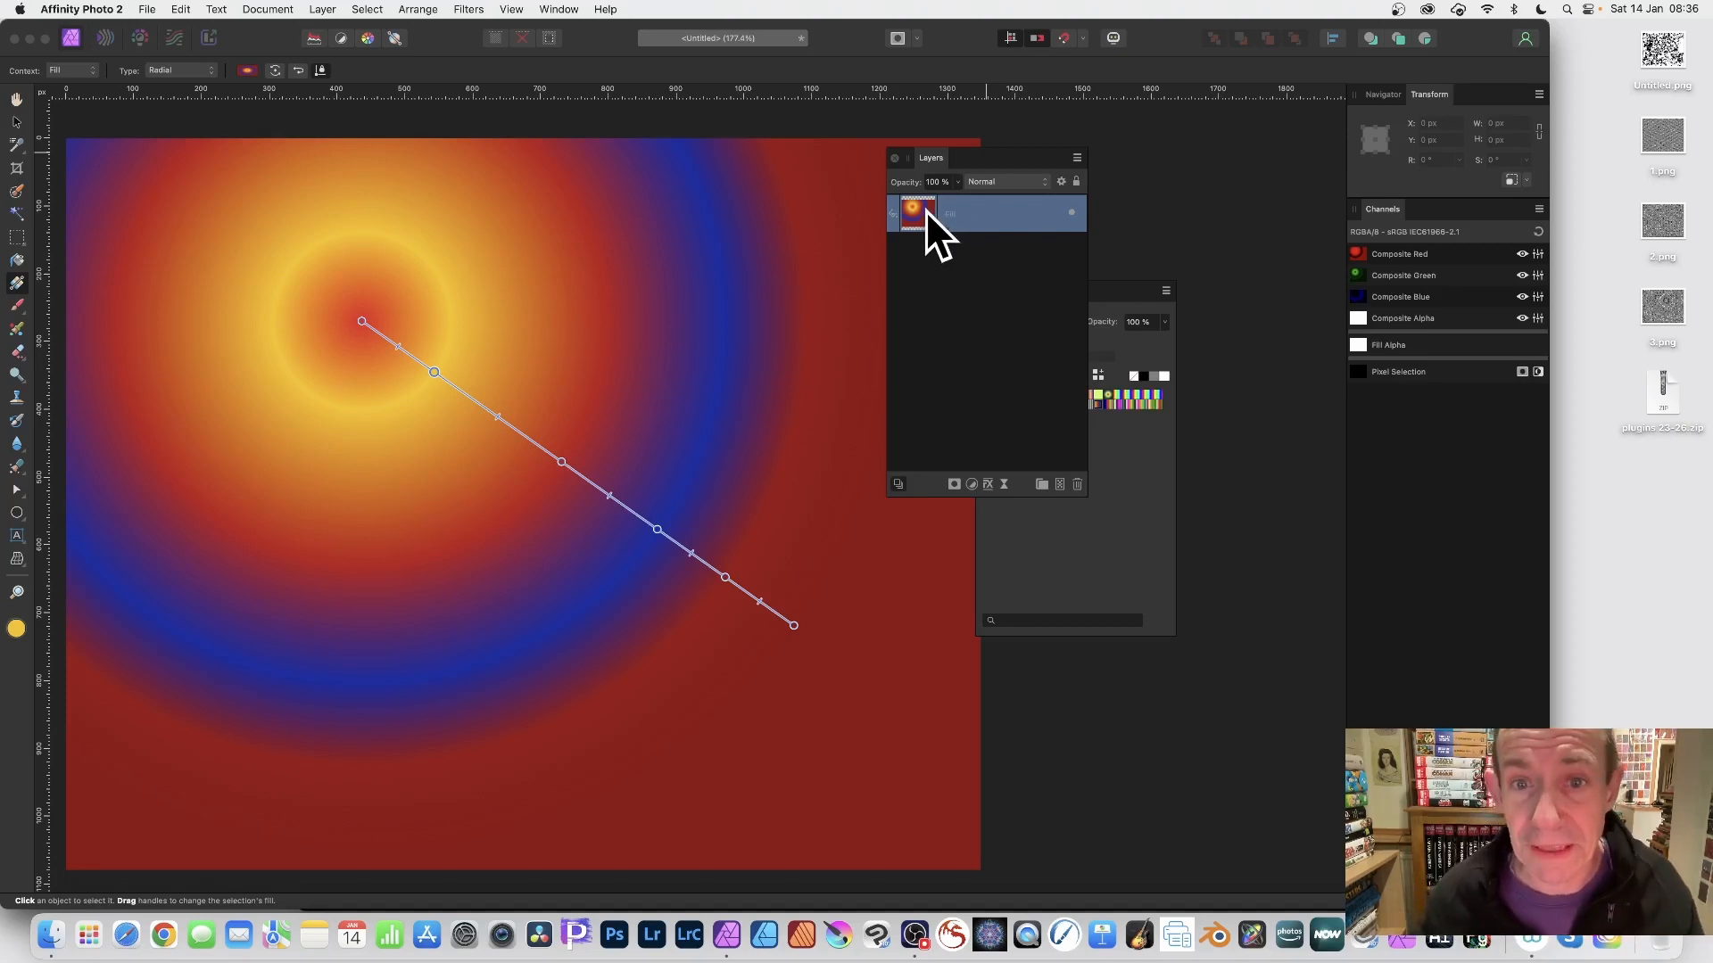
pyautogui.rightClick(924, 208)
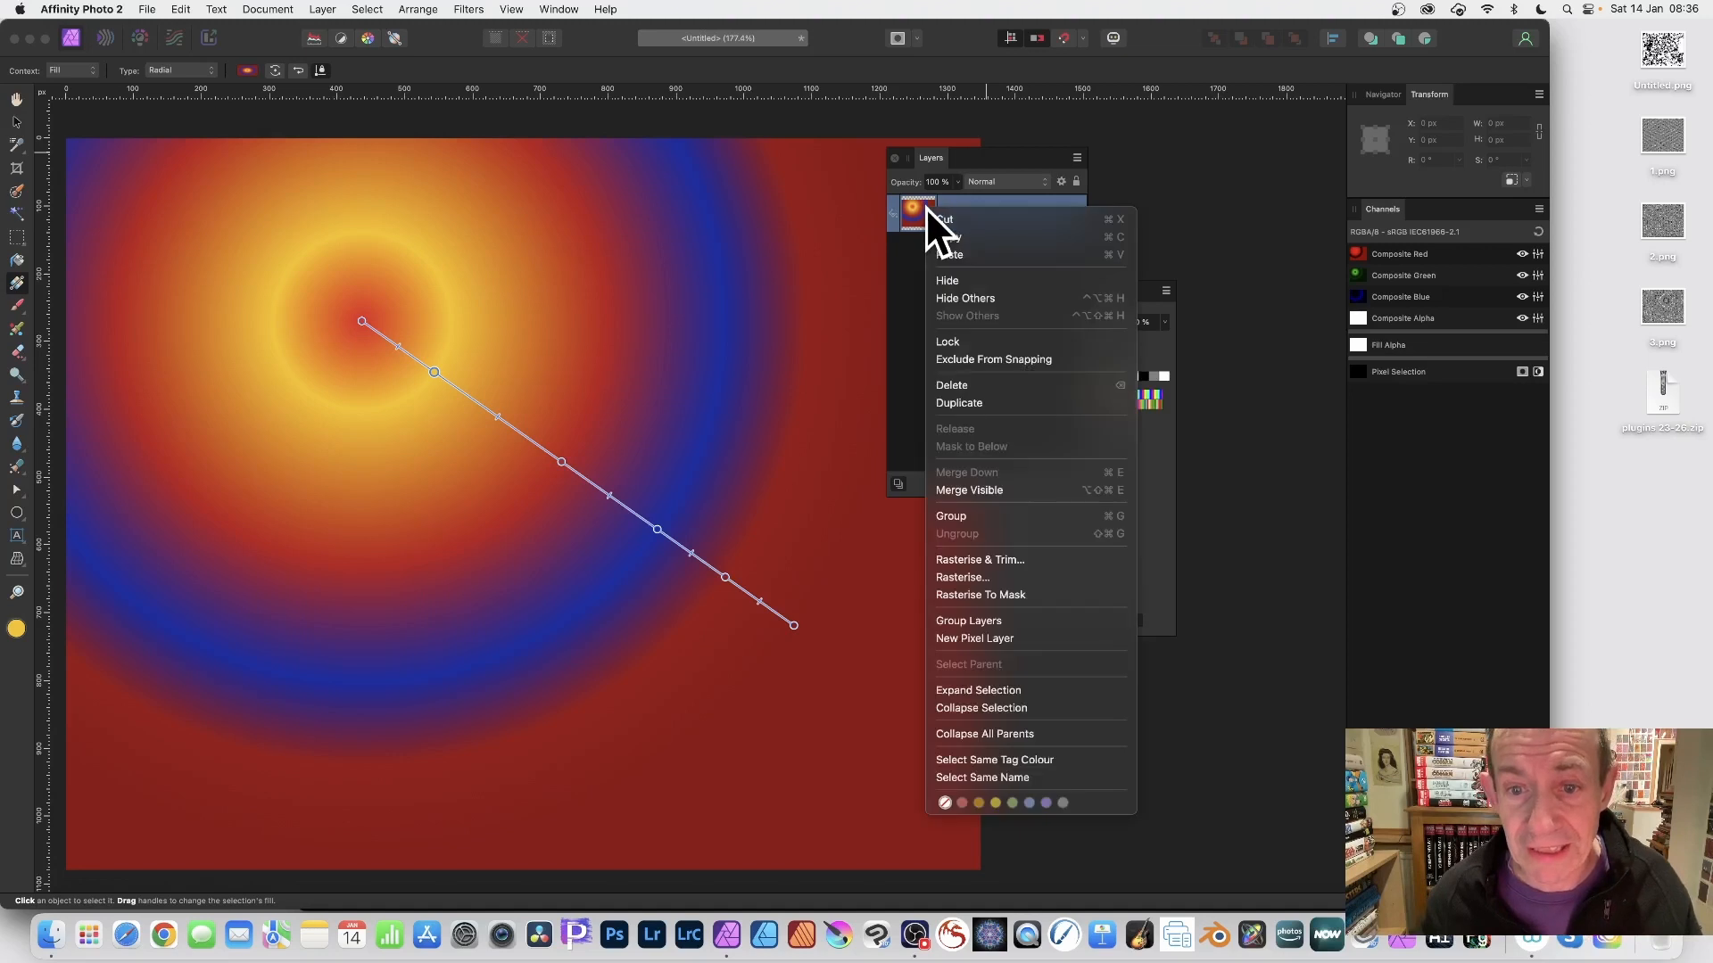
pyautogui.click(959, 406)
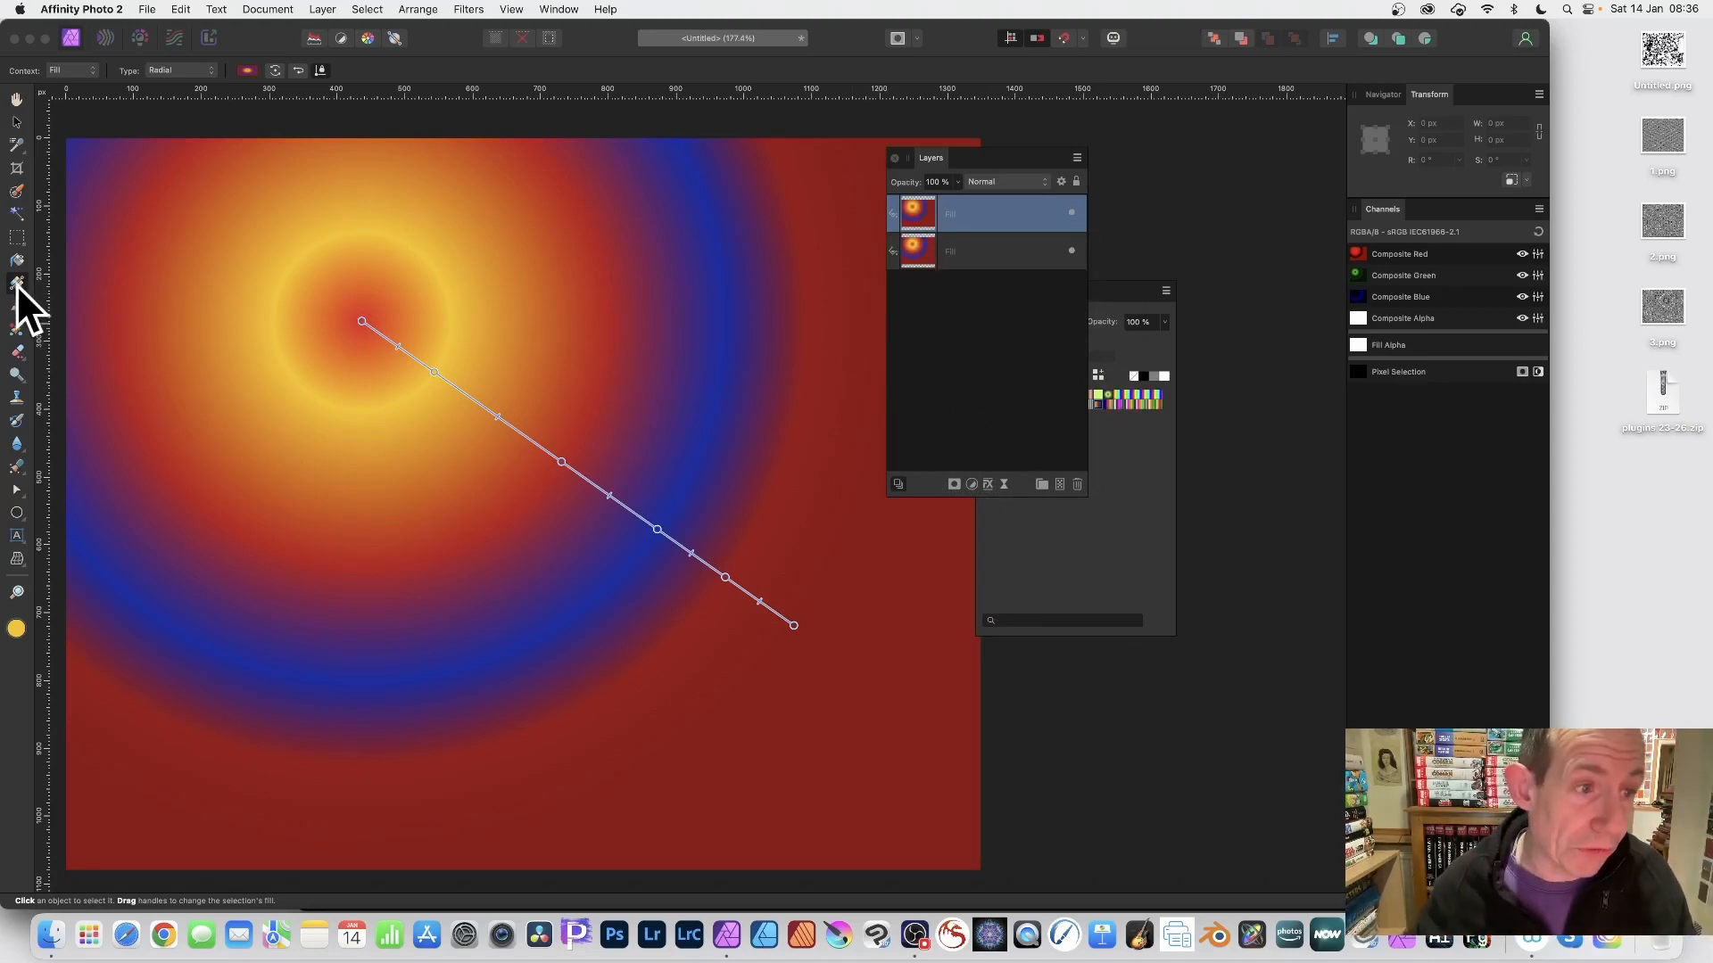
pyautogui.moveTo(772, 293); pyautogui.dragTo(248, 678)
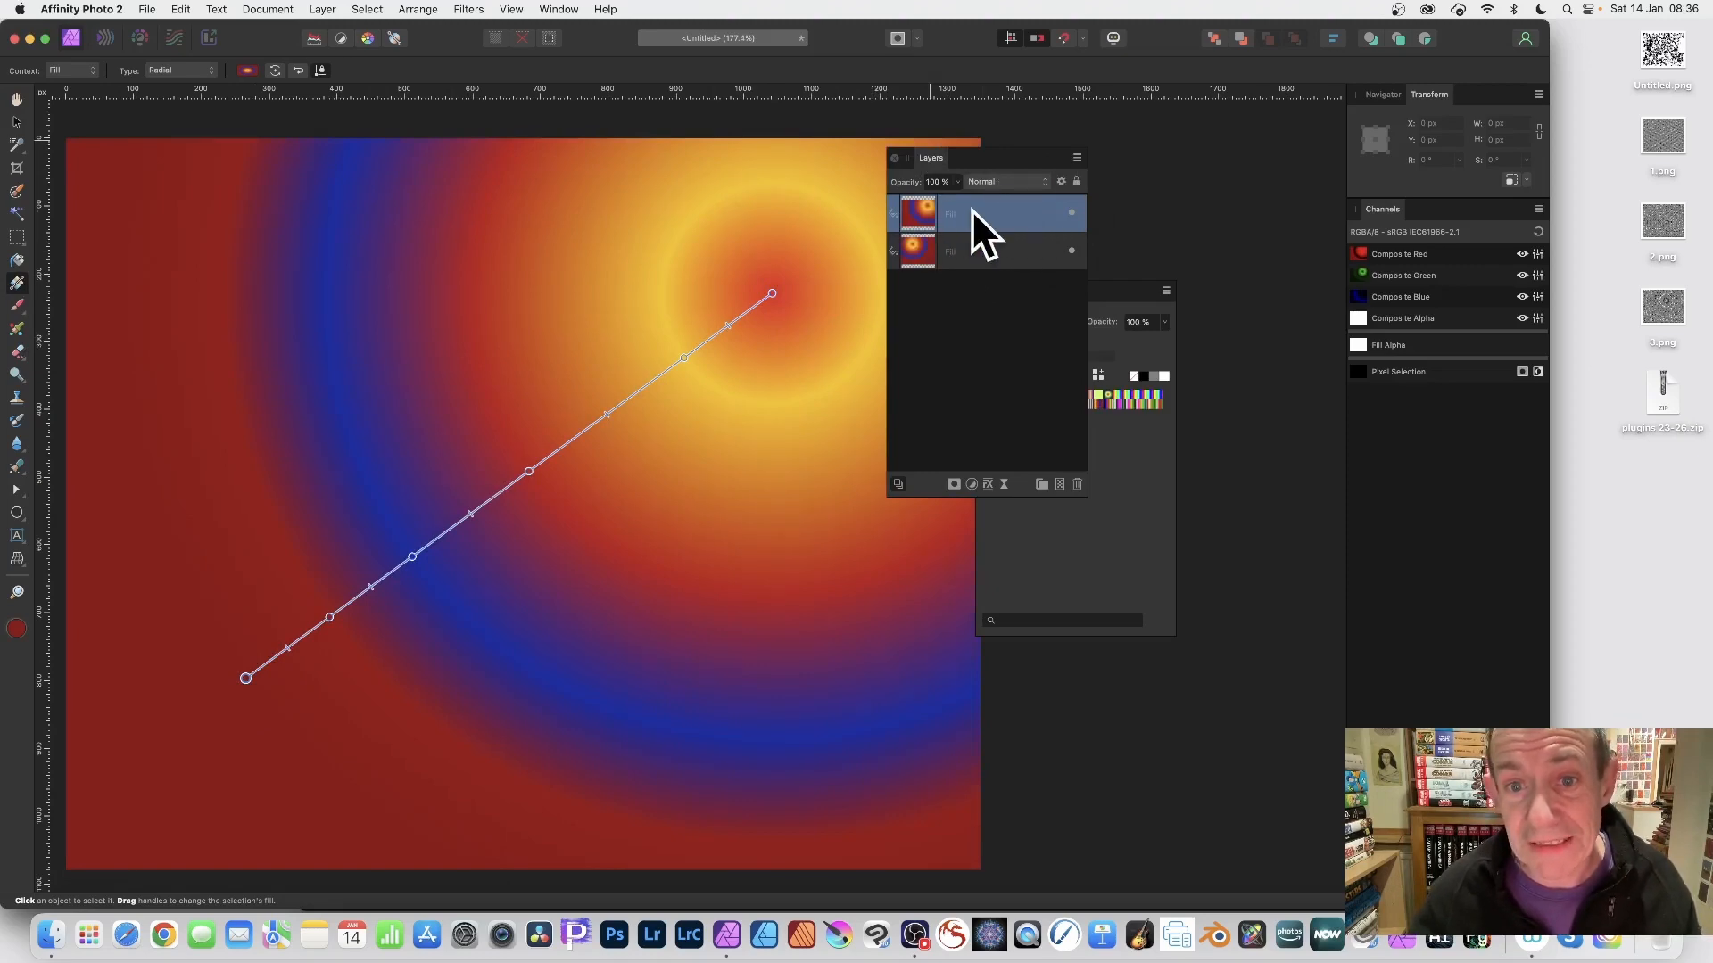
# Set the duplicated fill layer's blend mode to Difference and move its gradient centre to the canvas's lower right
pyautogui.click(1017, 184)
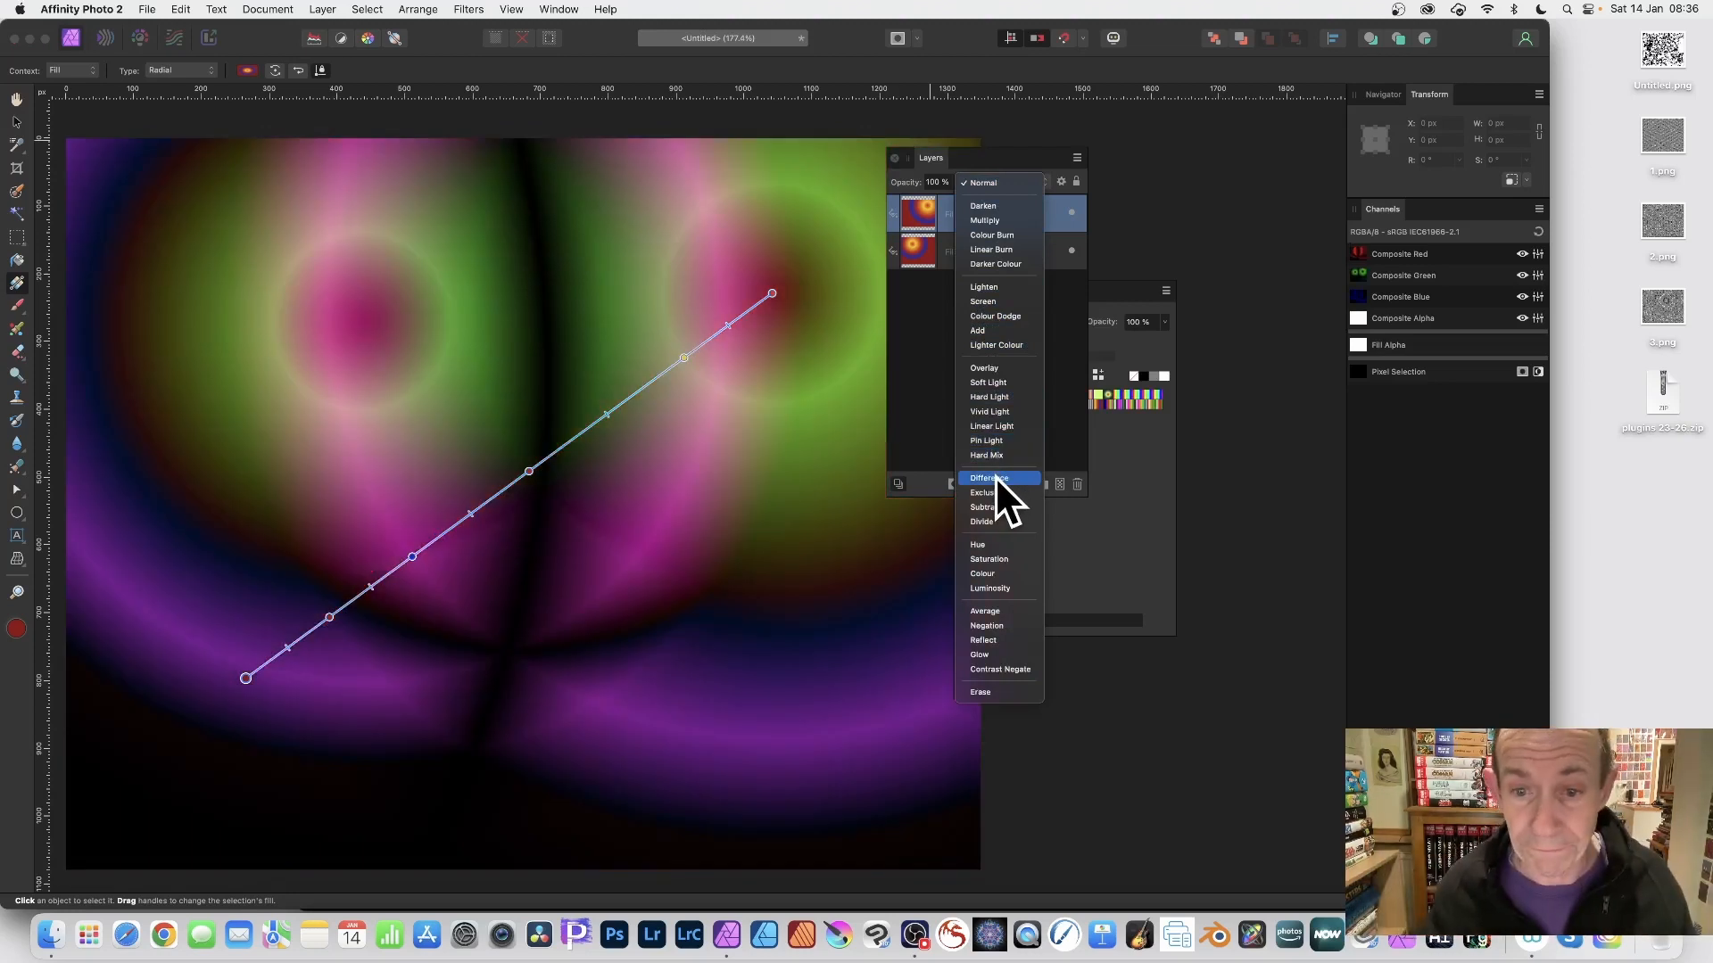
pyautogui.click(996, 478)
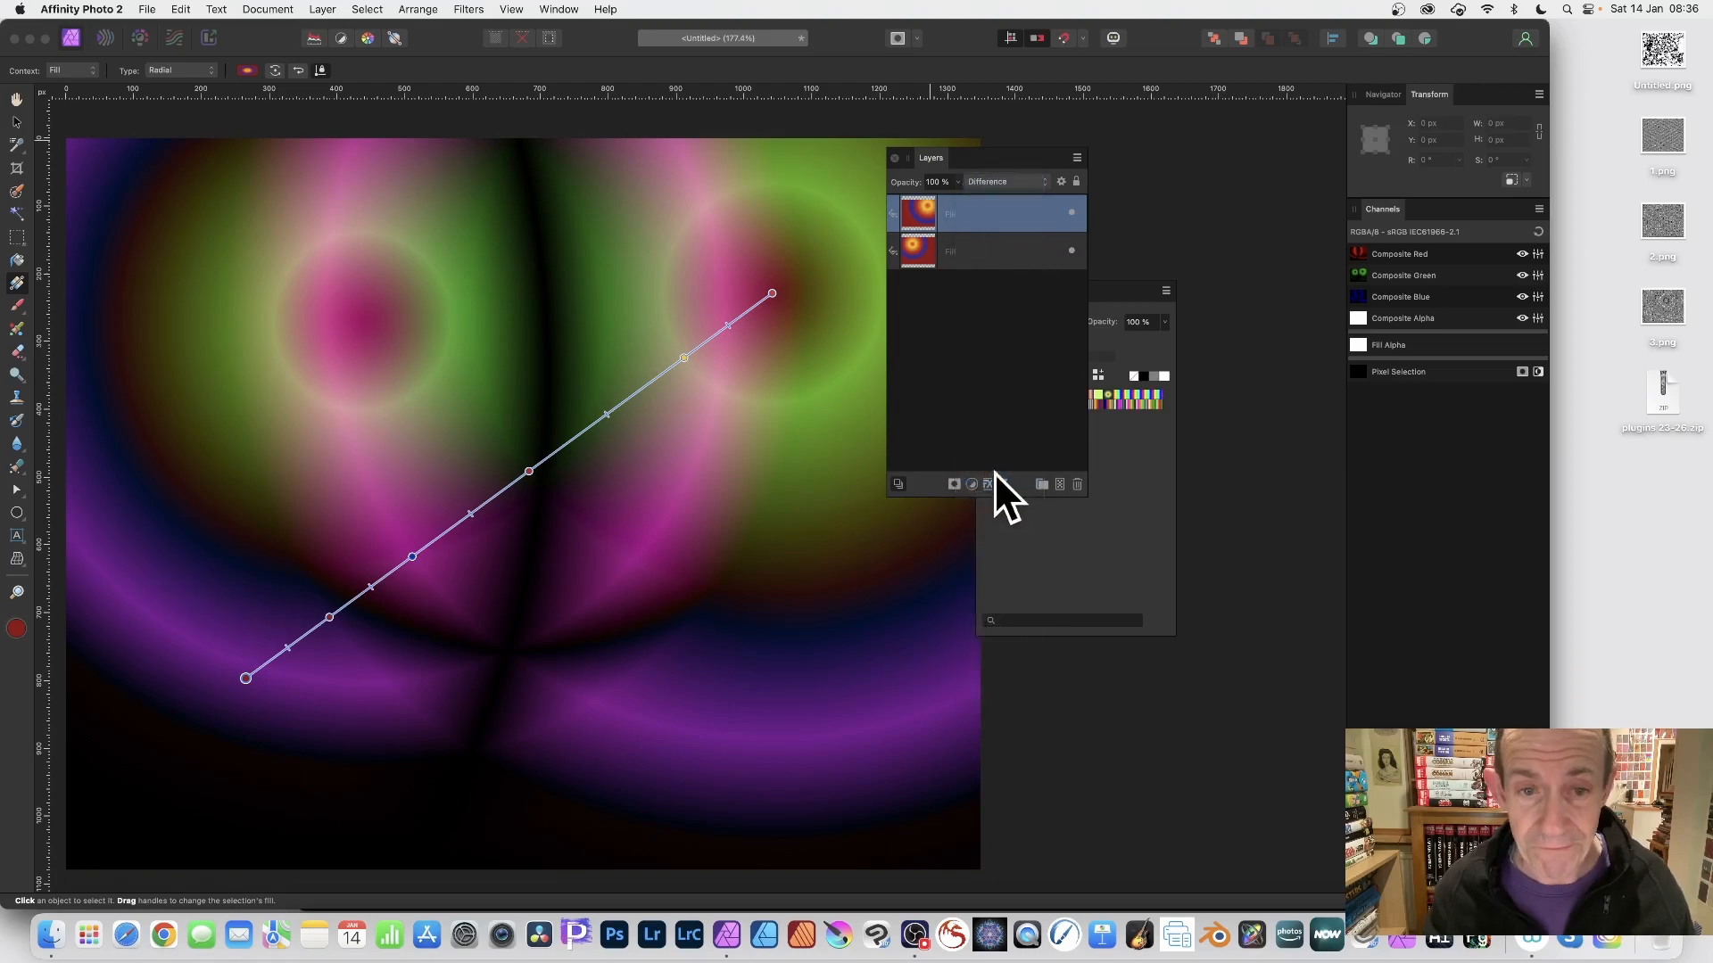
pyautogui.moveTo(778, 301); pyautogui.dragTo(818, 623)
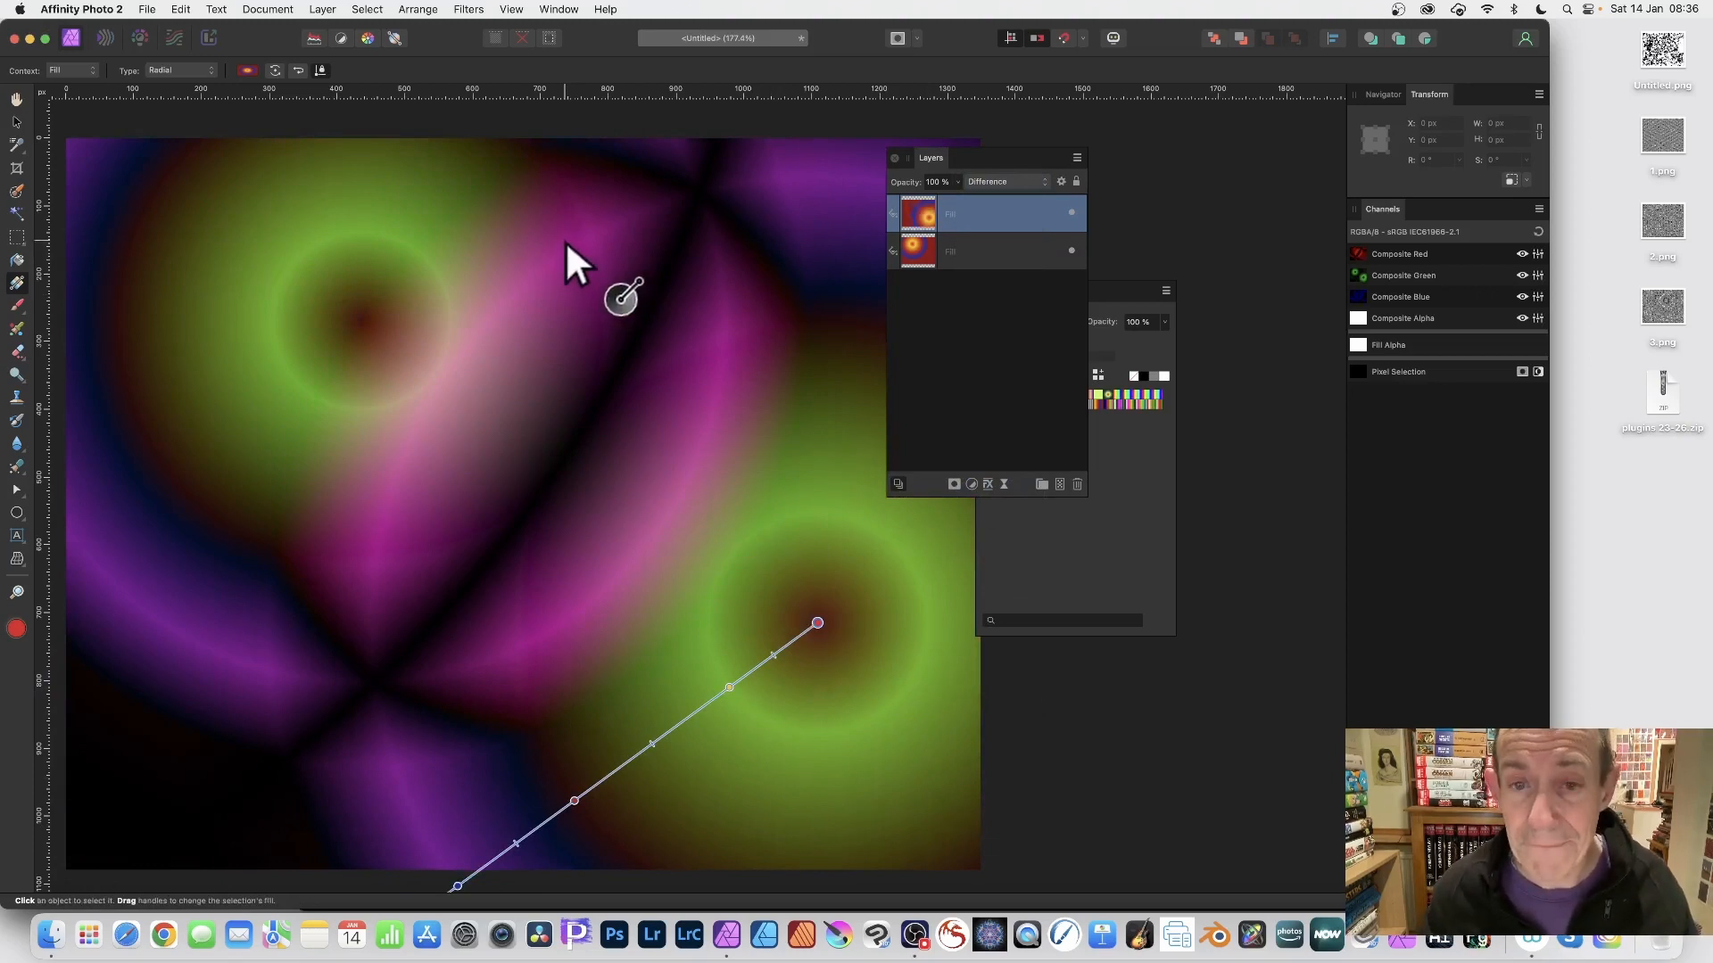
# Duplicate the Difference fill layer and redraw the copy's radial gradient, placing its centre right of the canvas's middle
pyautogui.click(921, 208)
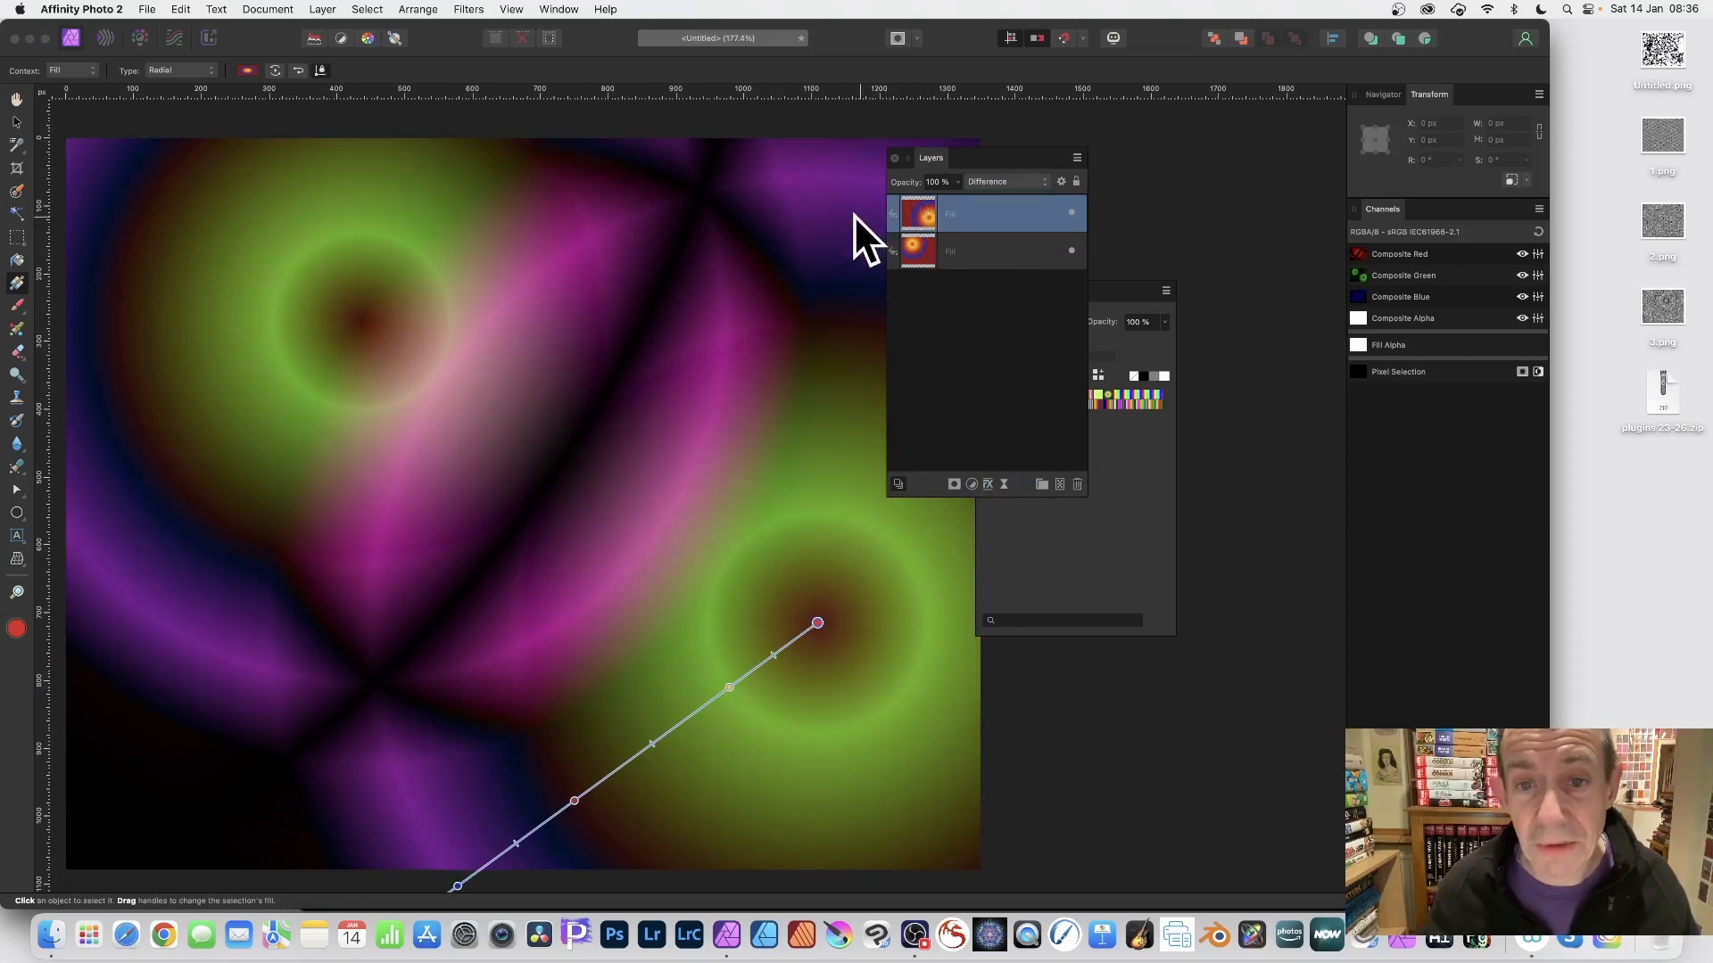
pyautogui.rightClick(925, 213)
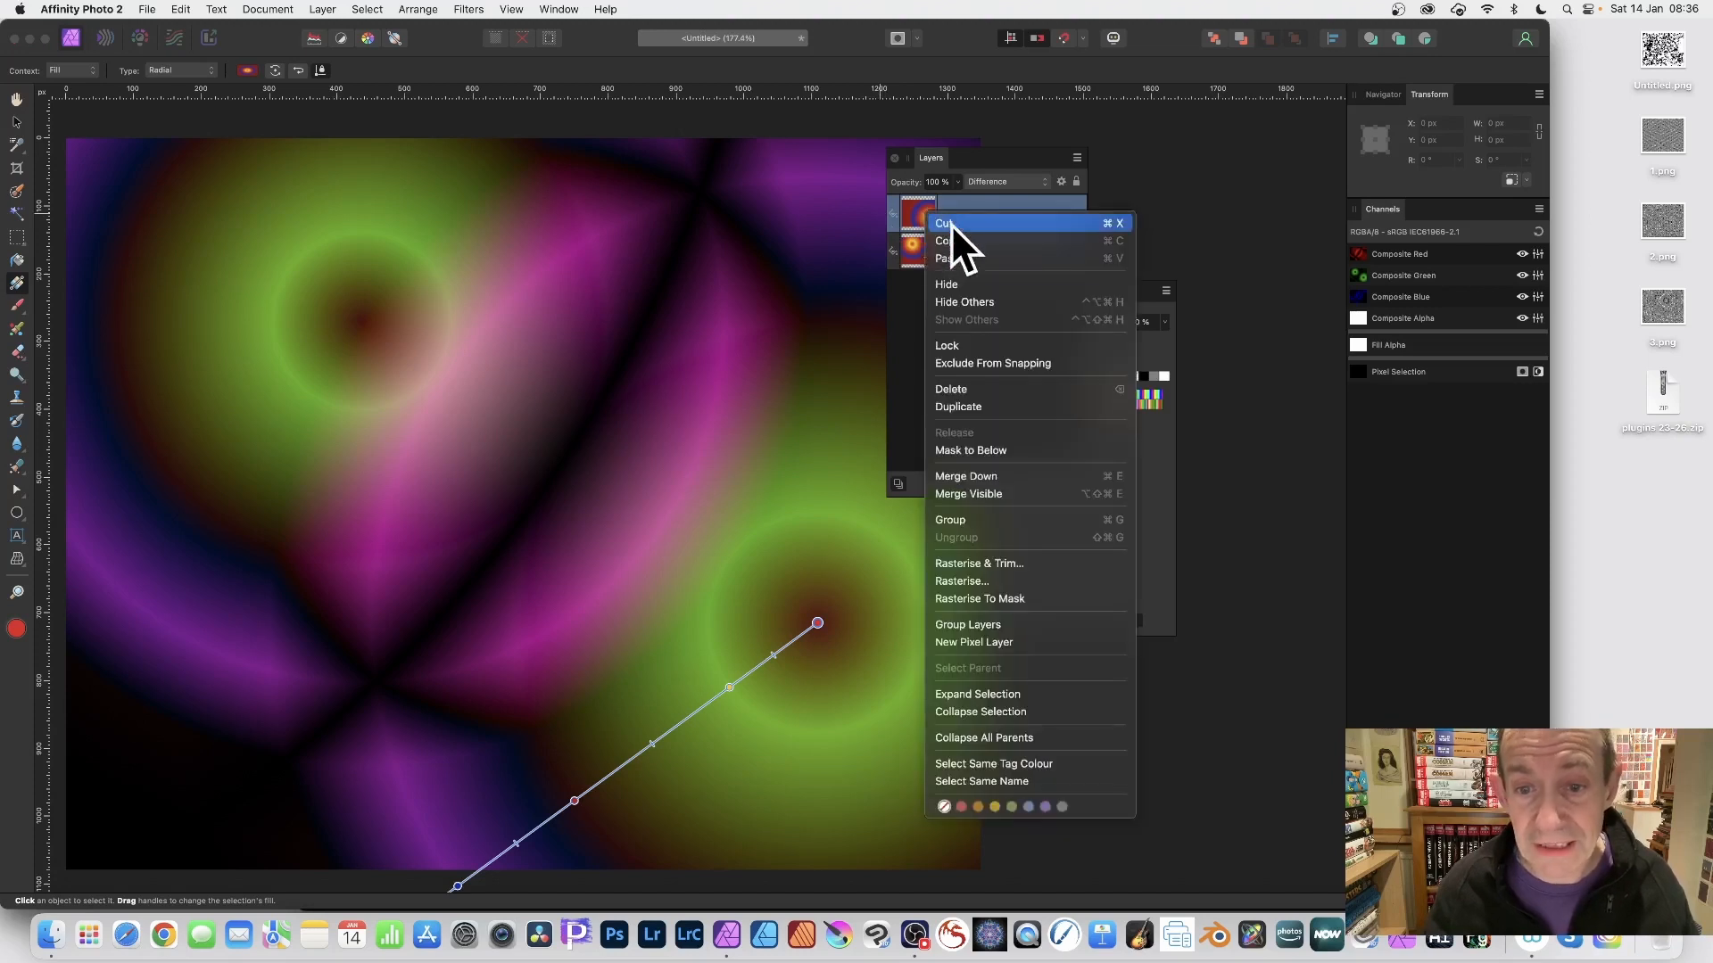
pyautogui.click(966, 407)
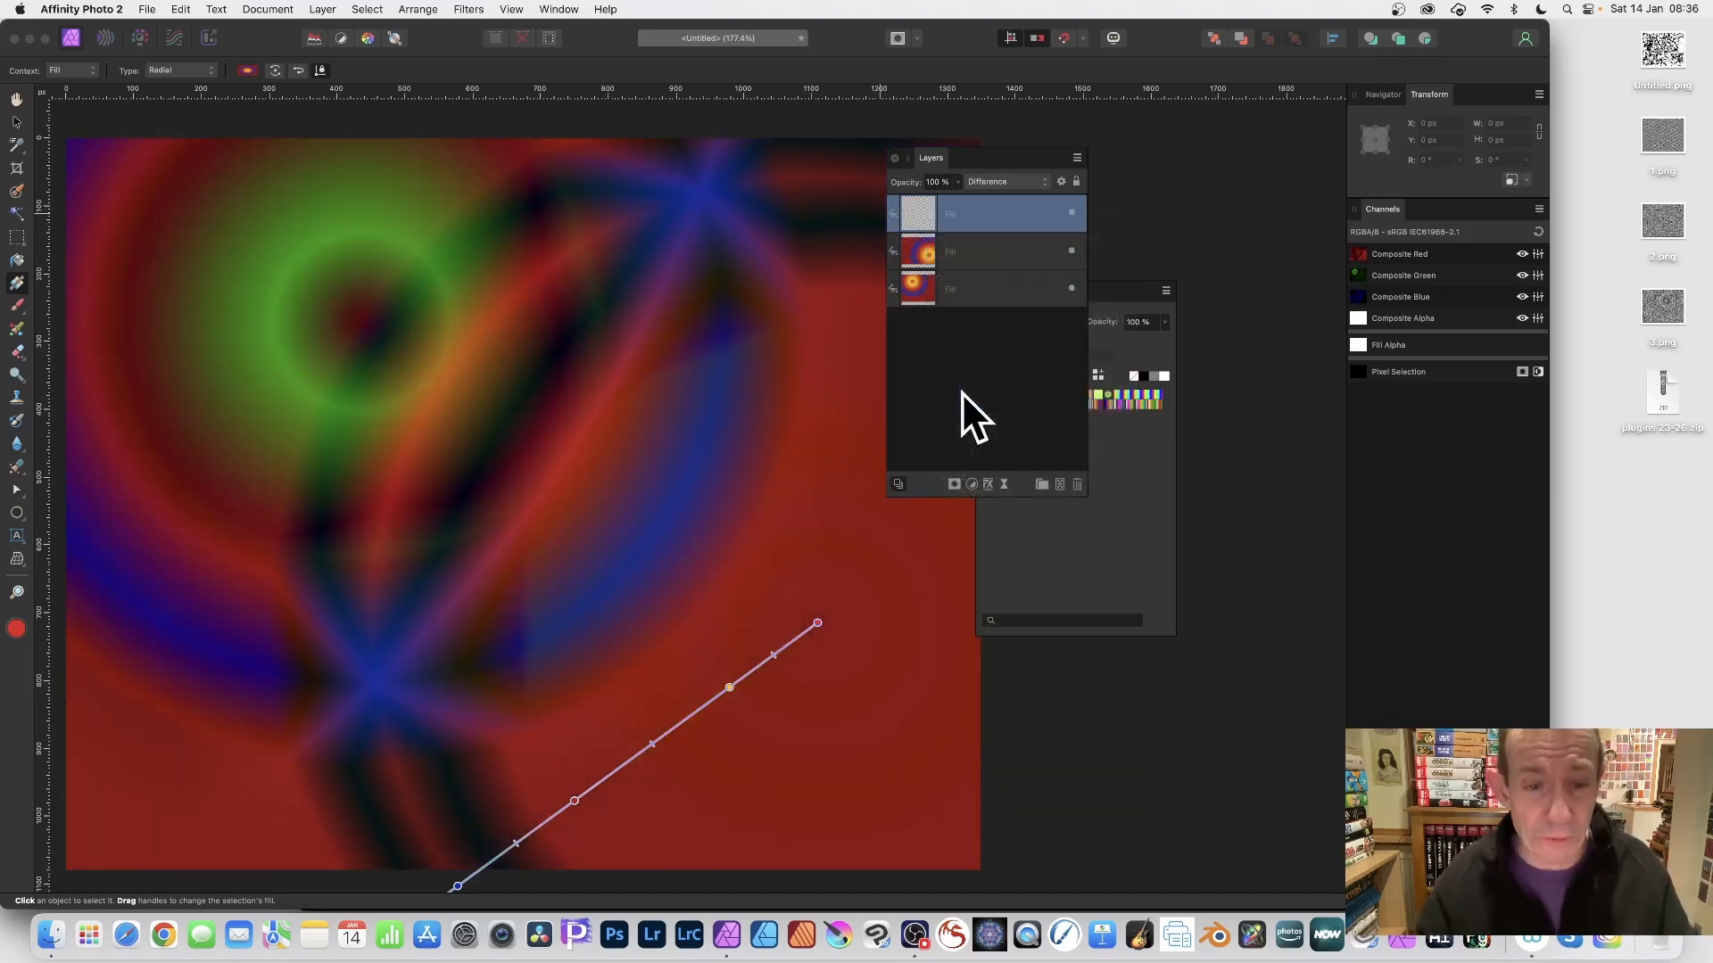
pyautogui.moveTo(484, 323); pyautogui.dragTo(899, 610)
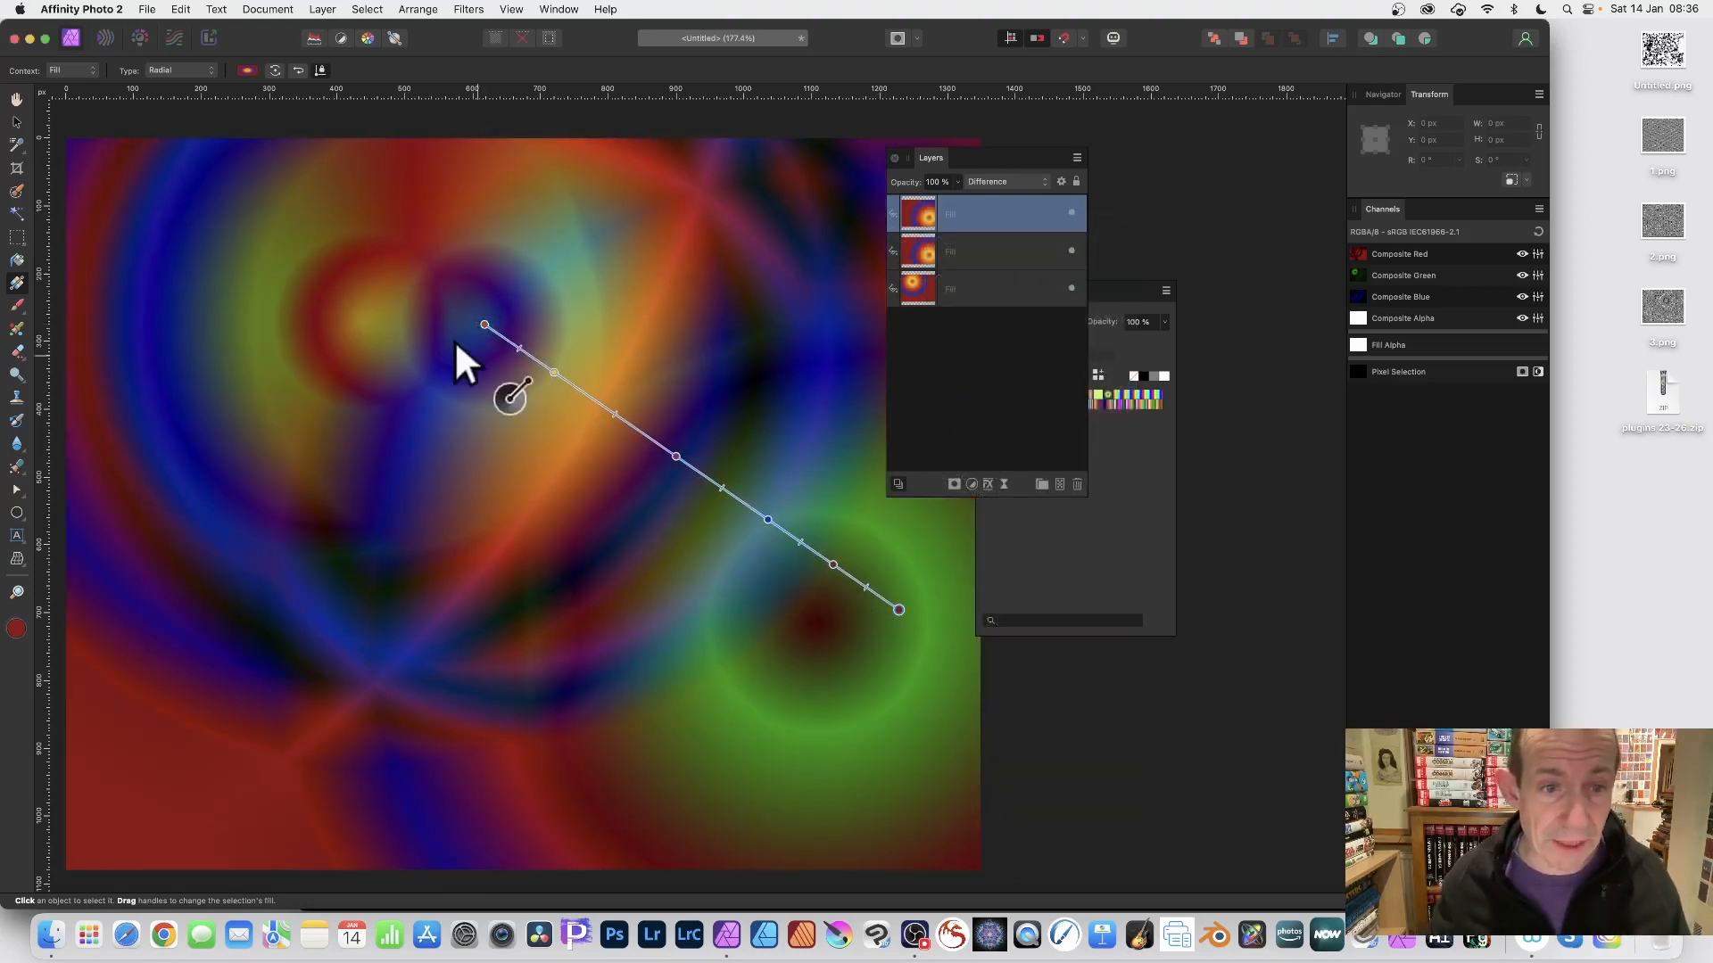
pyautogui.moveTo(483, 323); pyautogui.dragTo(702, 510)
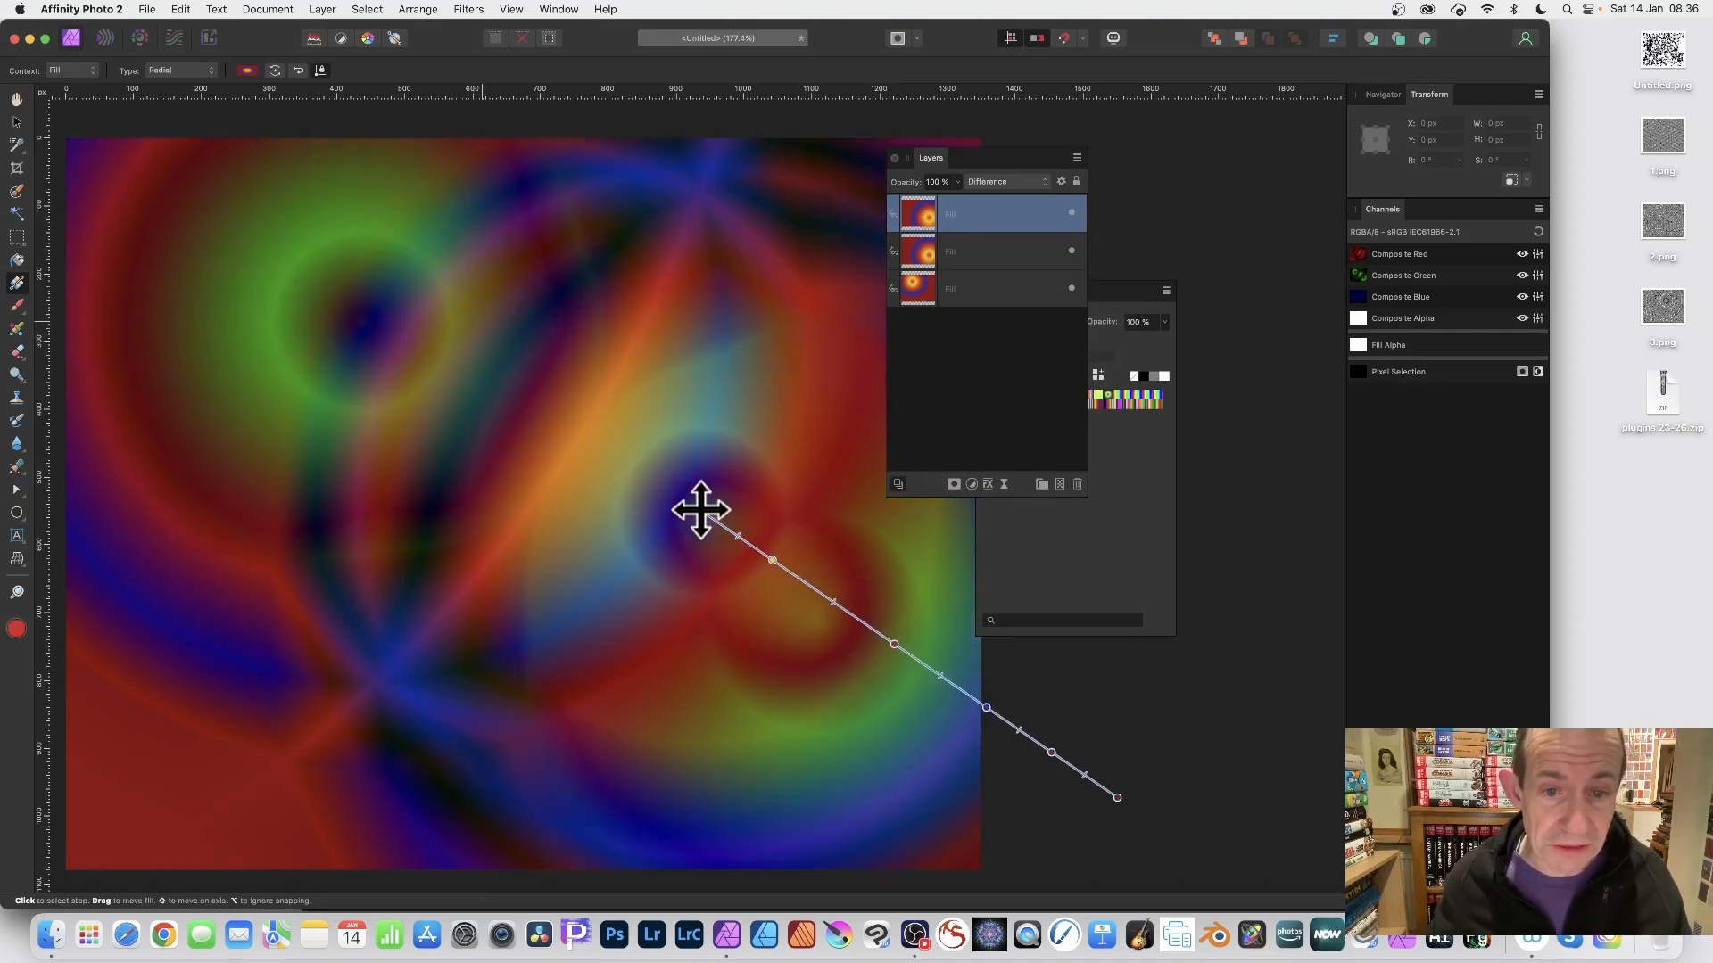
# Duplicate the top fill layer once more and move the new copy's gradient centre to the canvas's upper middle
pyautogui.rightClick(920, 213)
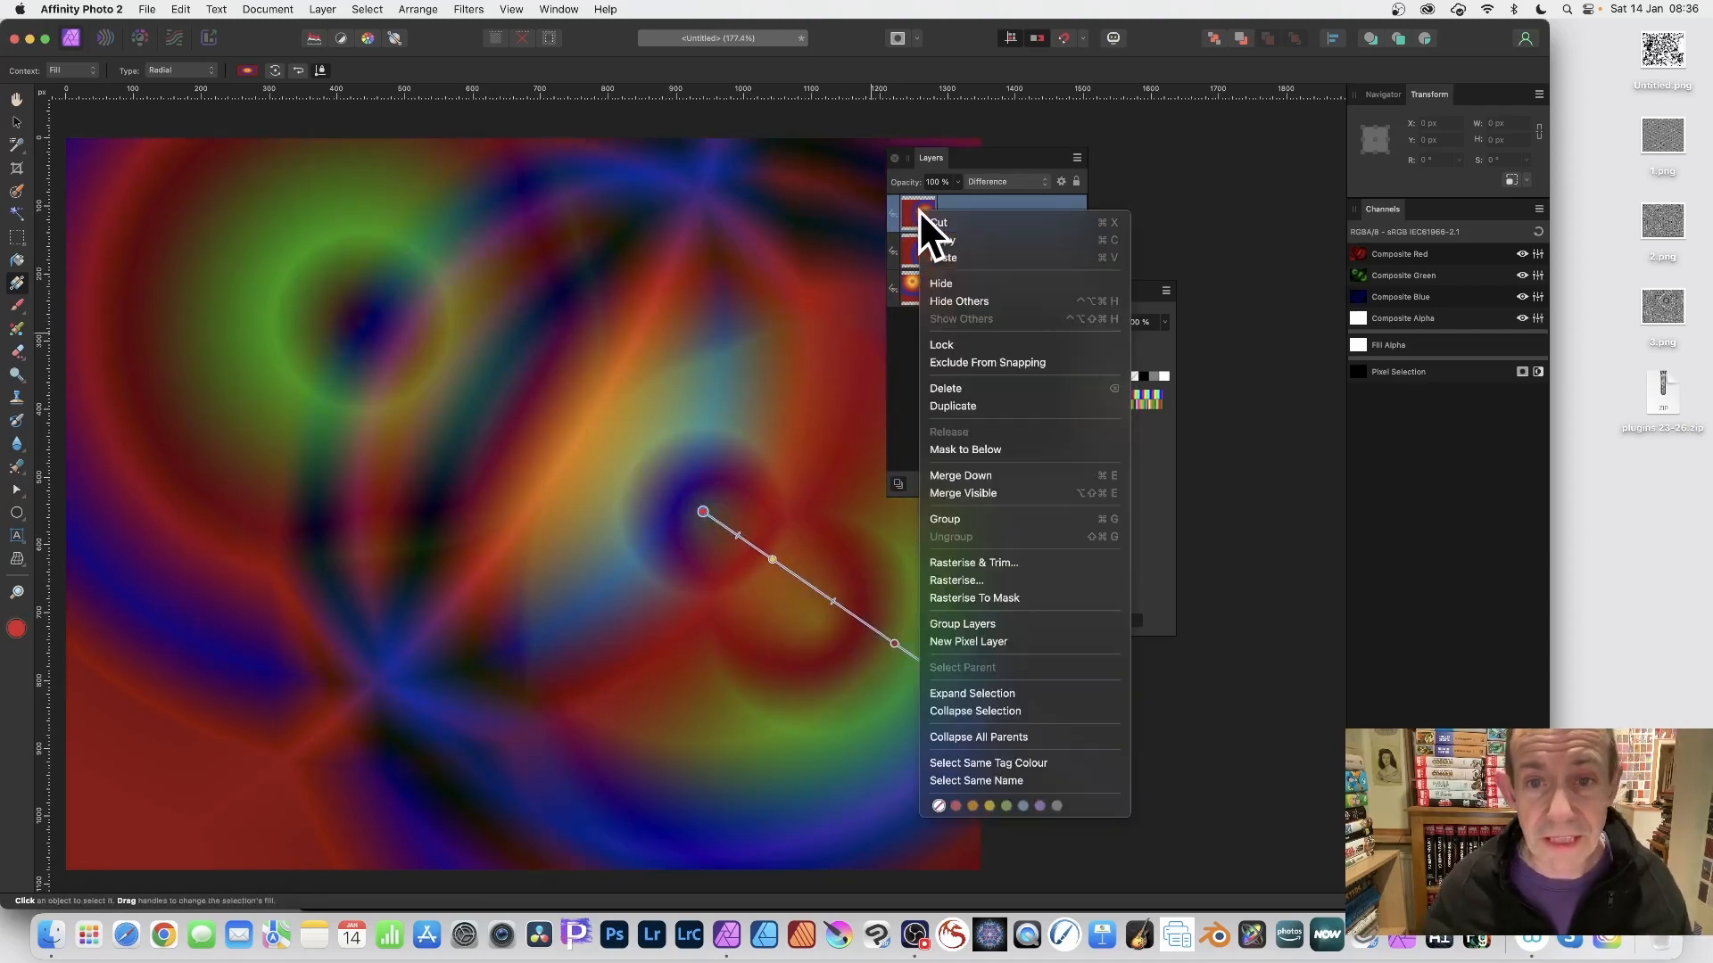
pyautogui.click(958, 407)
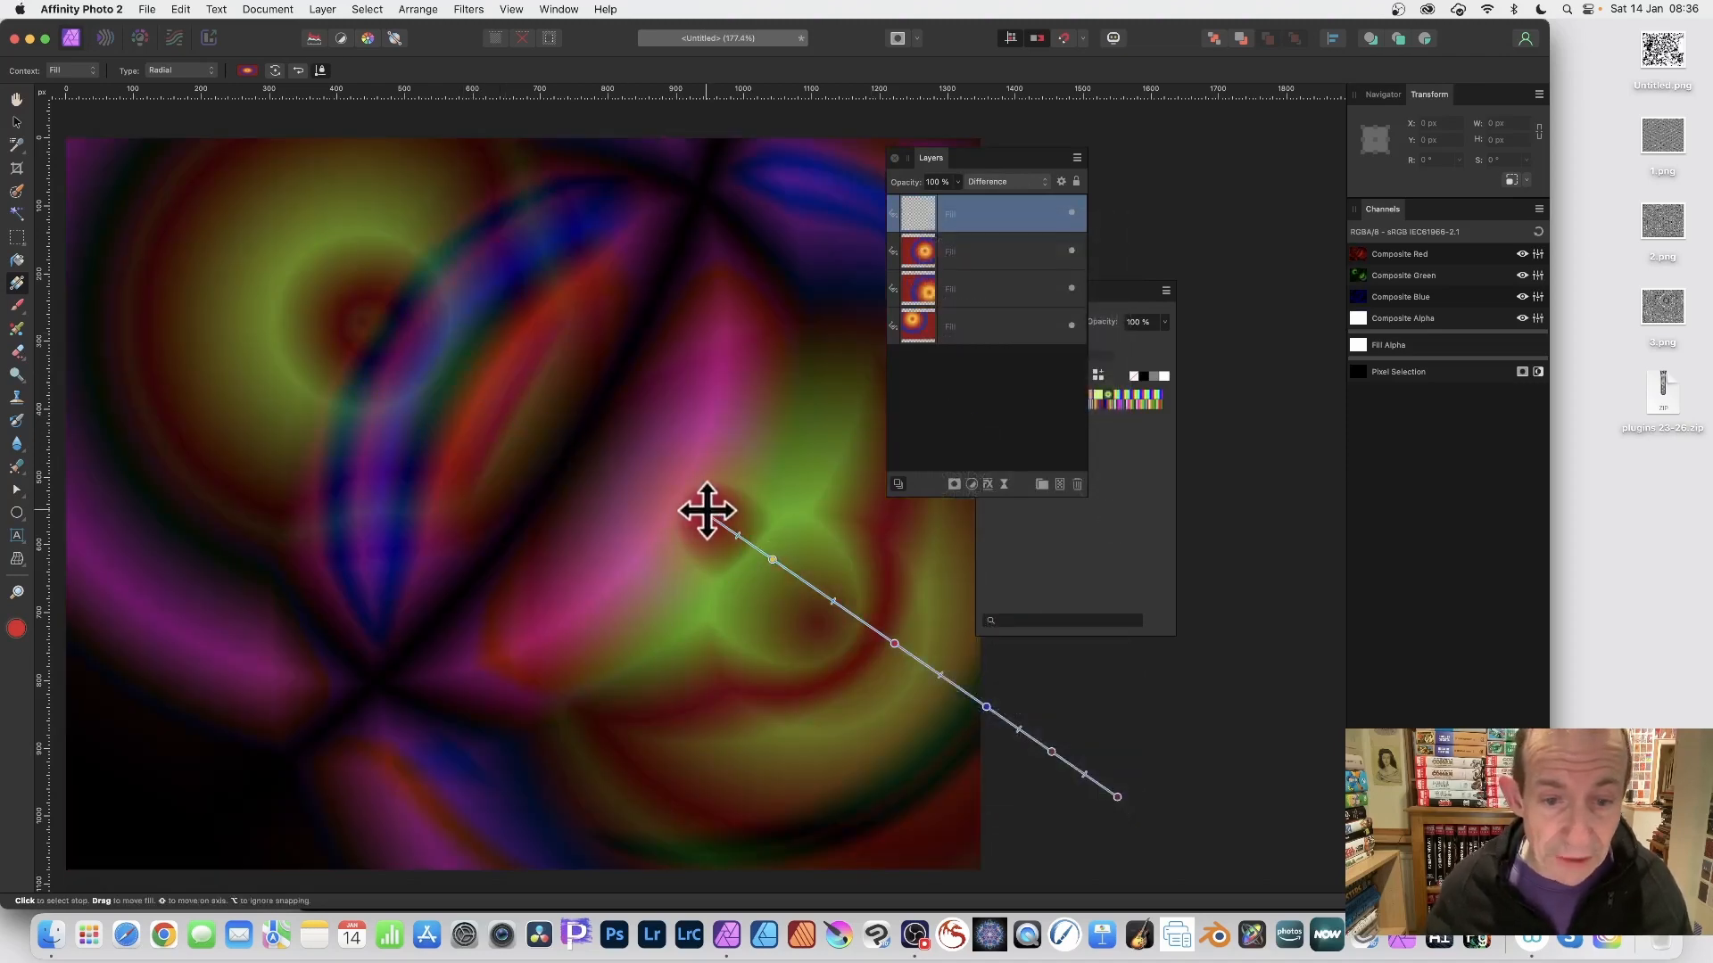
pyautogui.moveTo(708, 508); pyautogui.dragTo(550, 210)
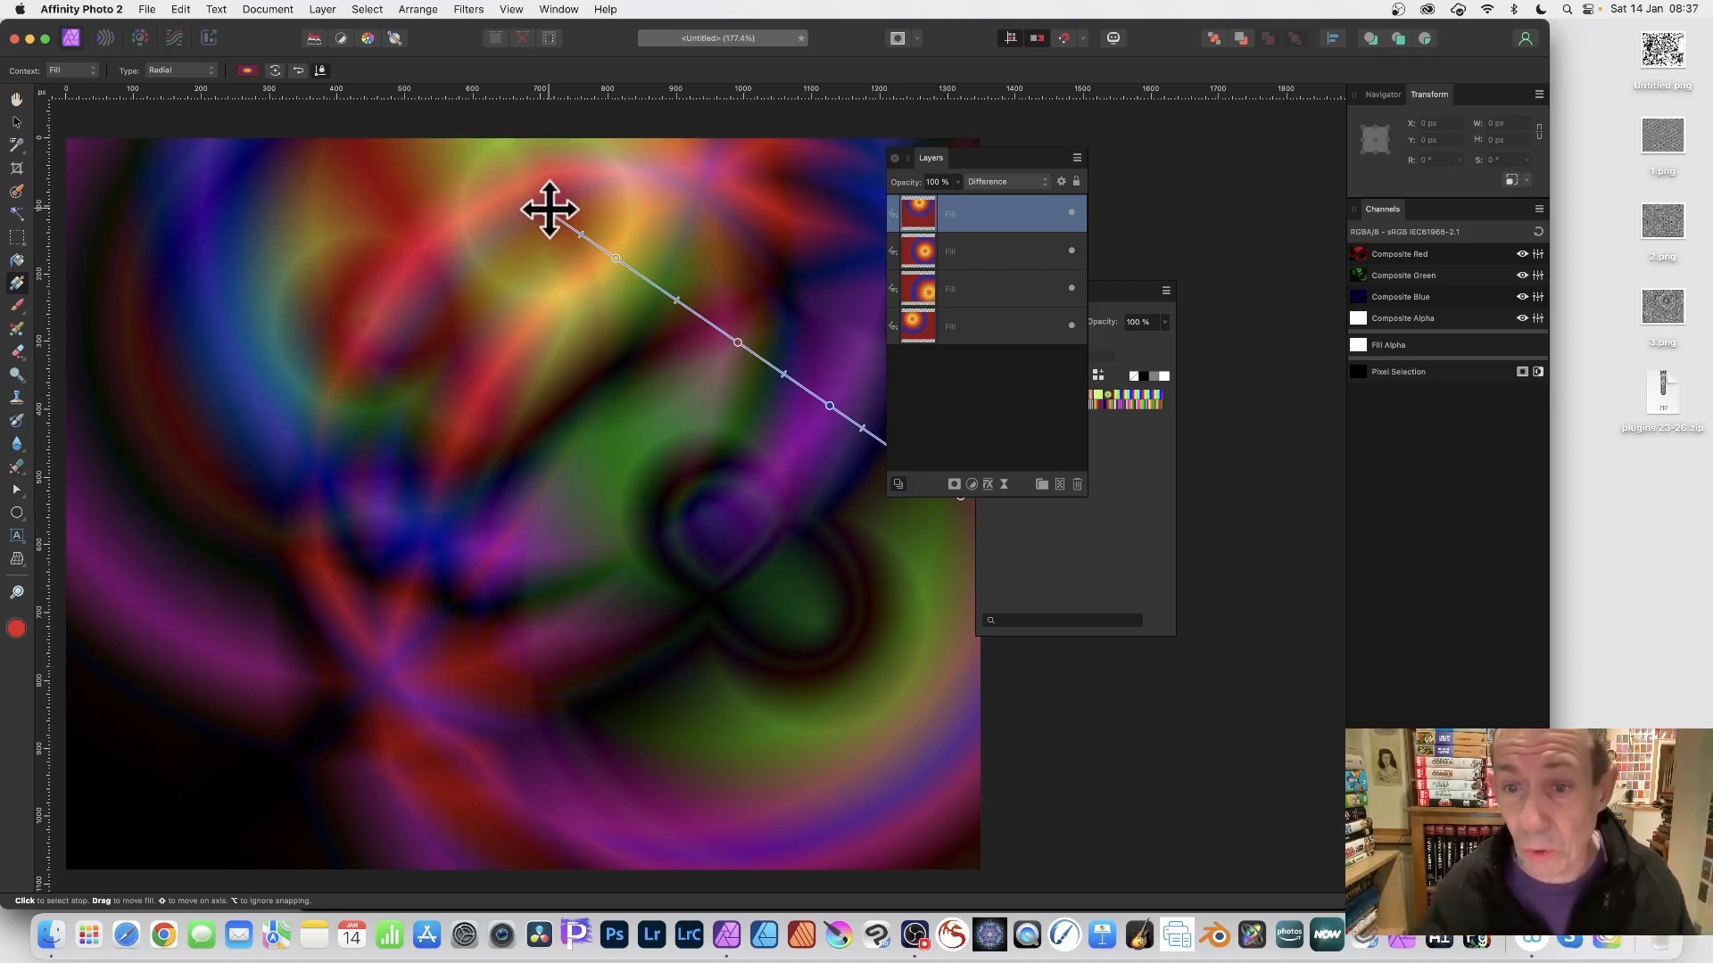
# Try several Gradients swatches on the top fill layer and keep the first swatch of the set
pyautogui.click(1095, 285)
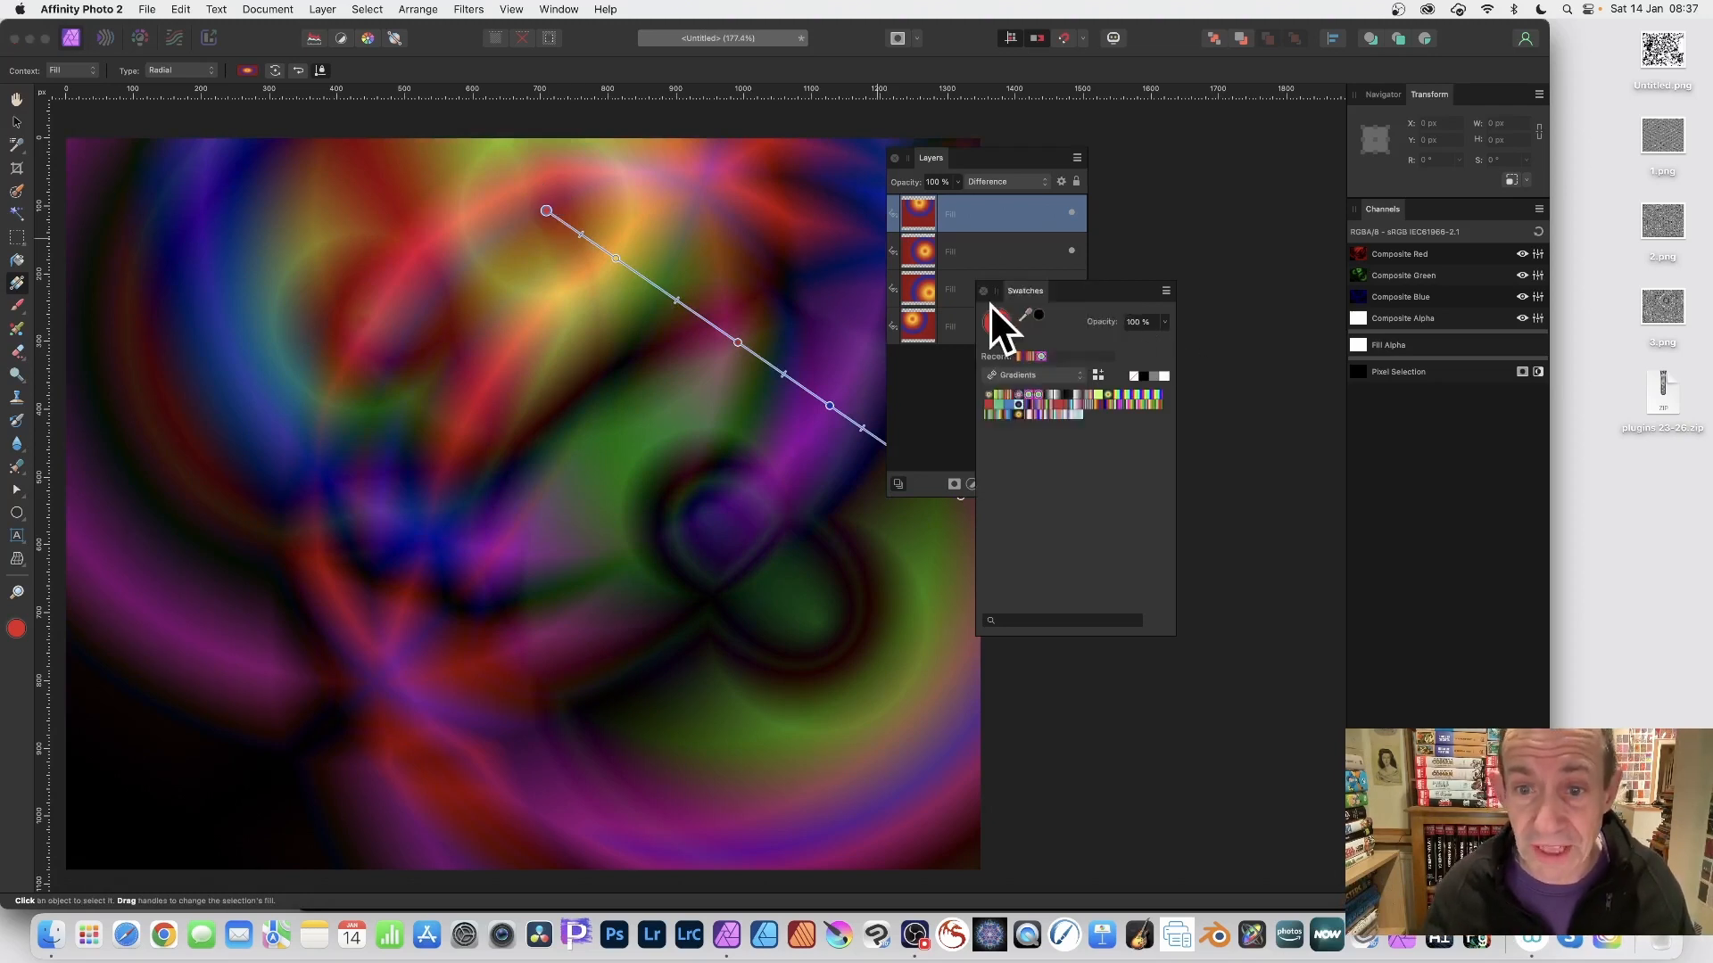
pyautogui.click(1030, 395)
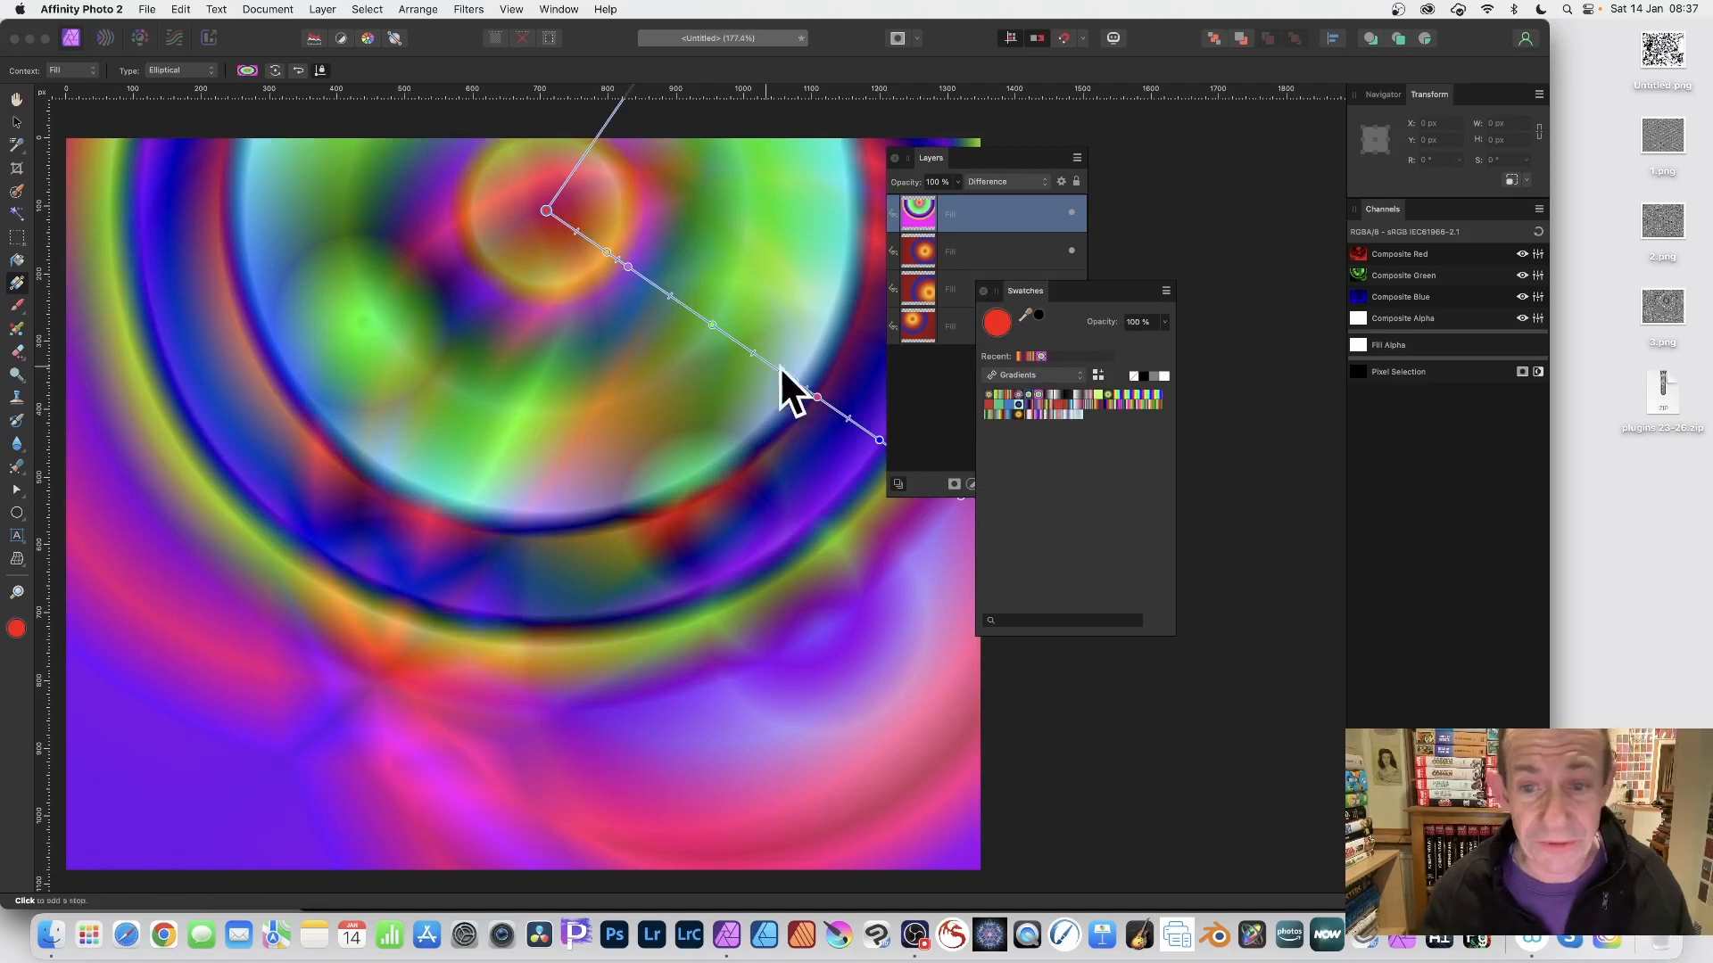
pyautogui.click(1110, 394)
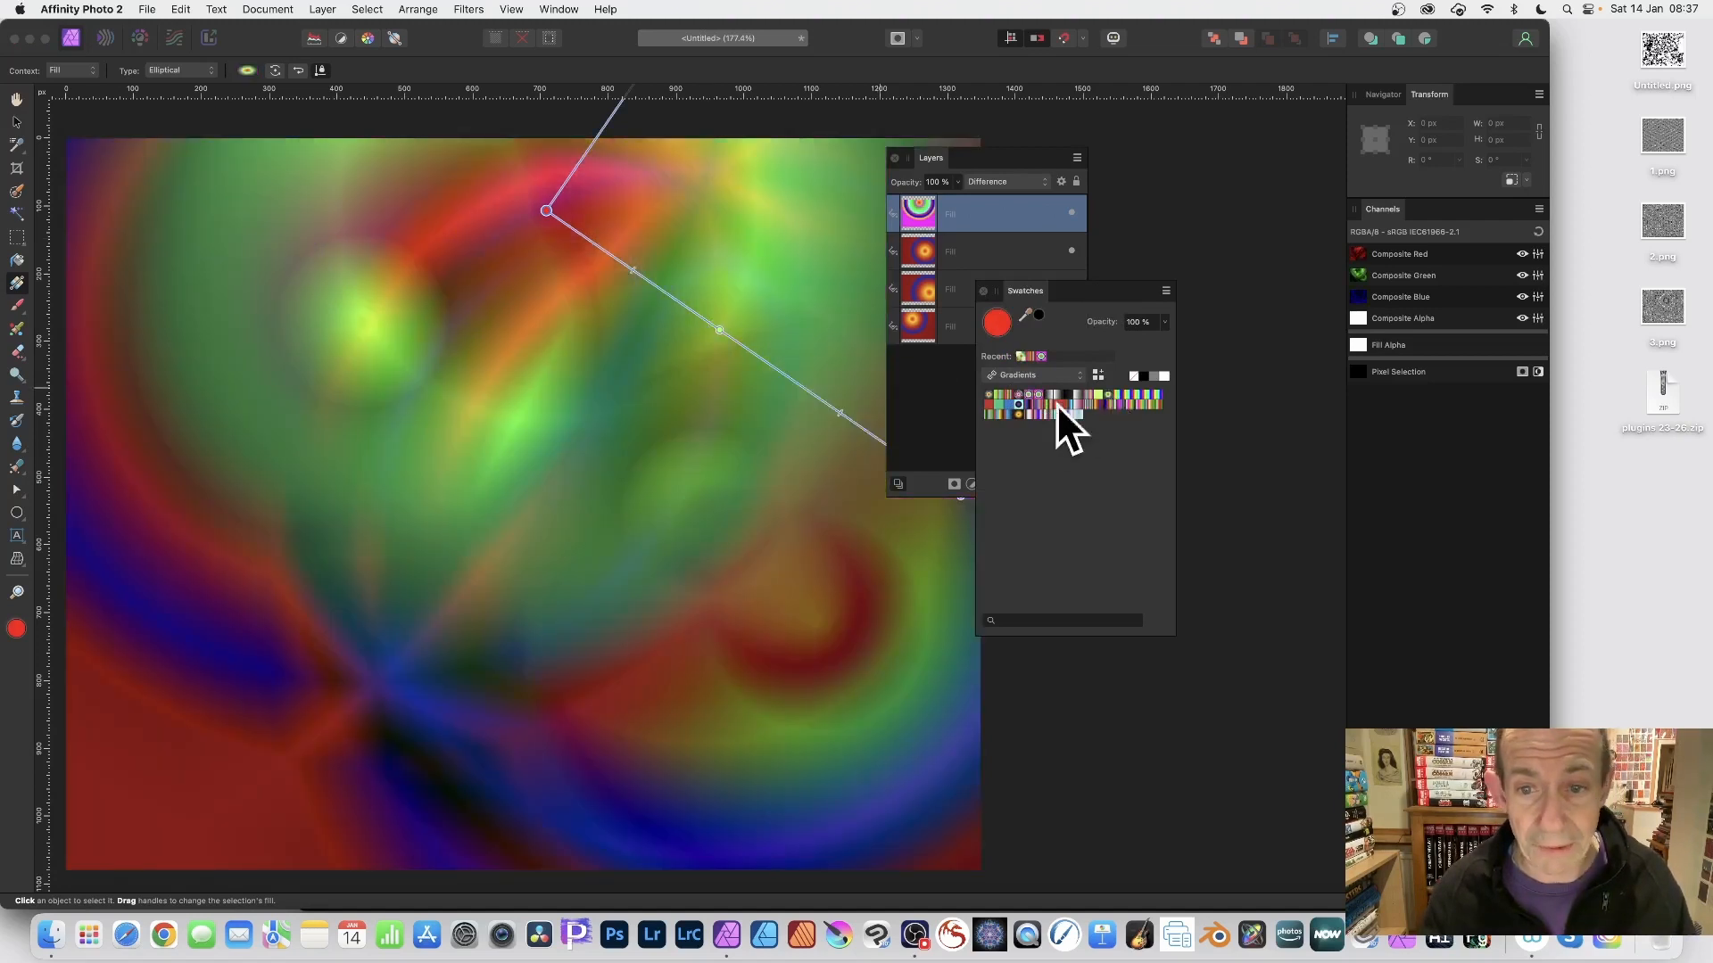
pyautogui.click(1008, 394)
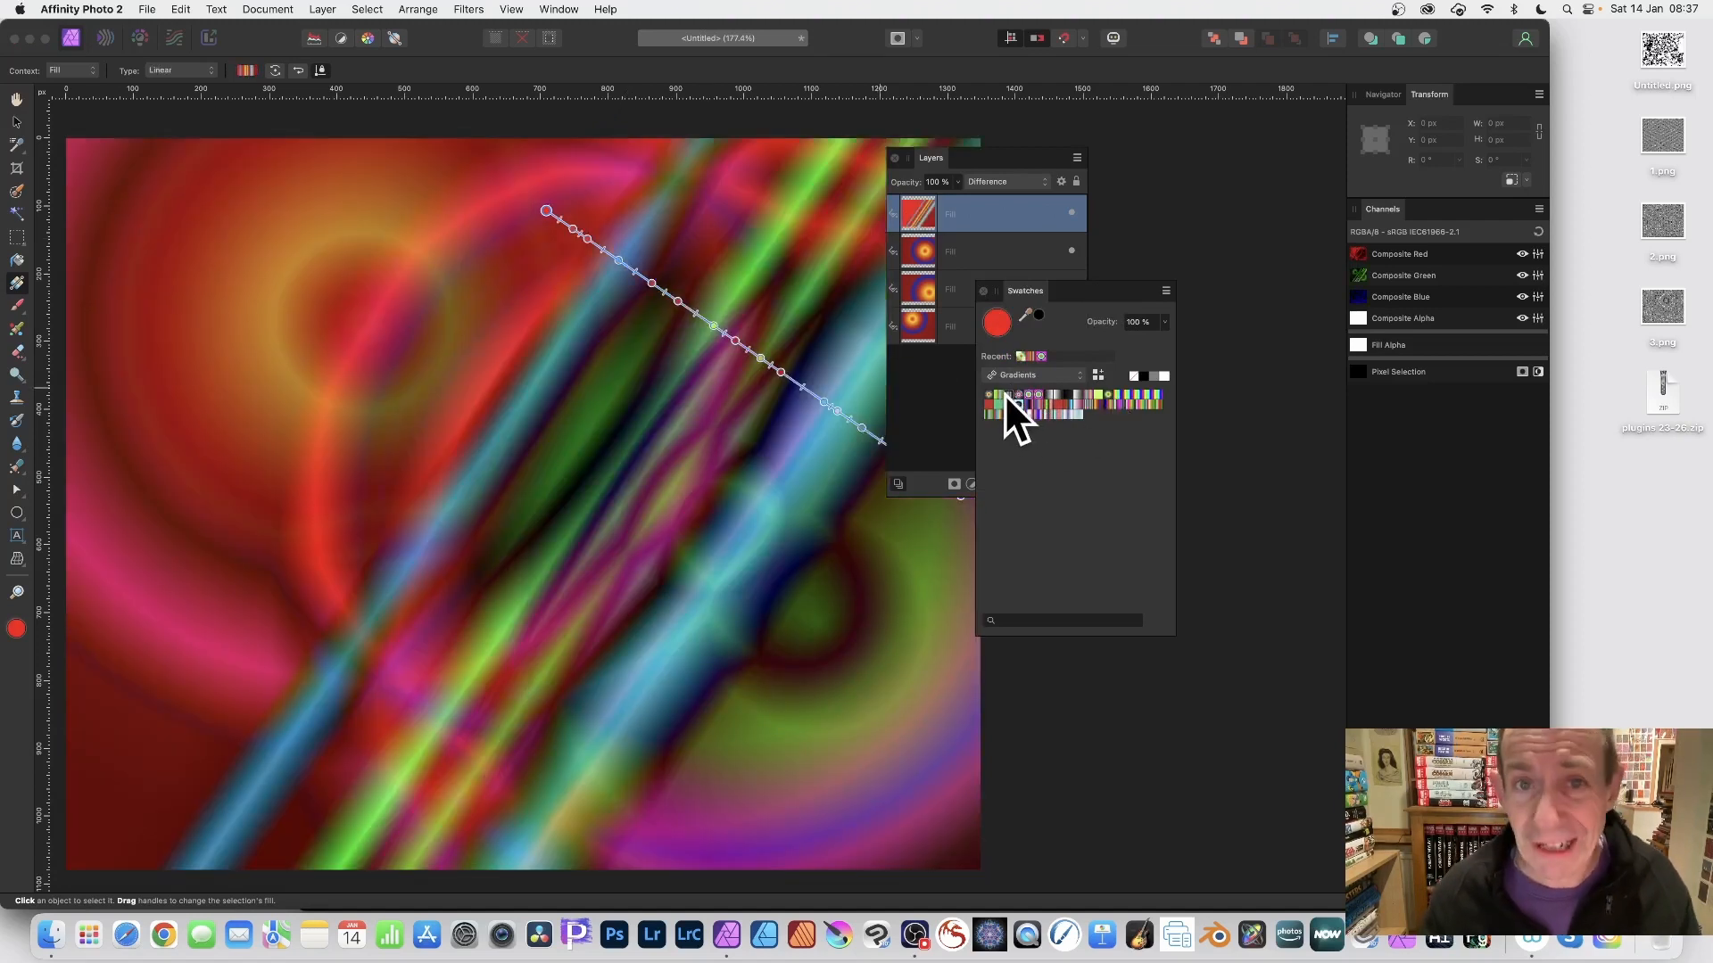
pyautogui.click(989, 393)
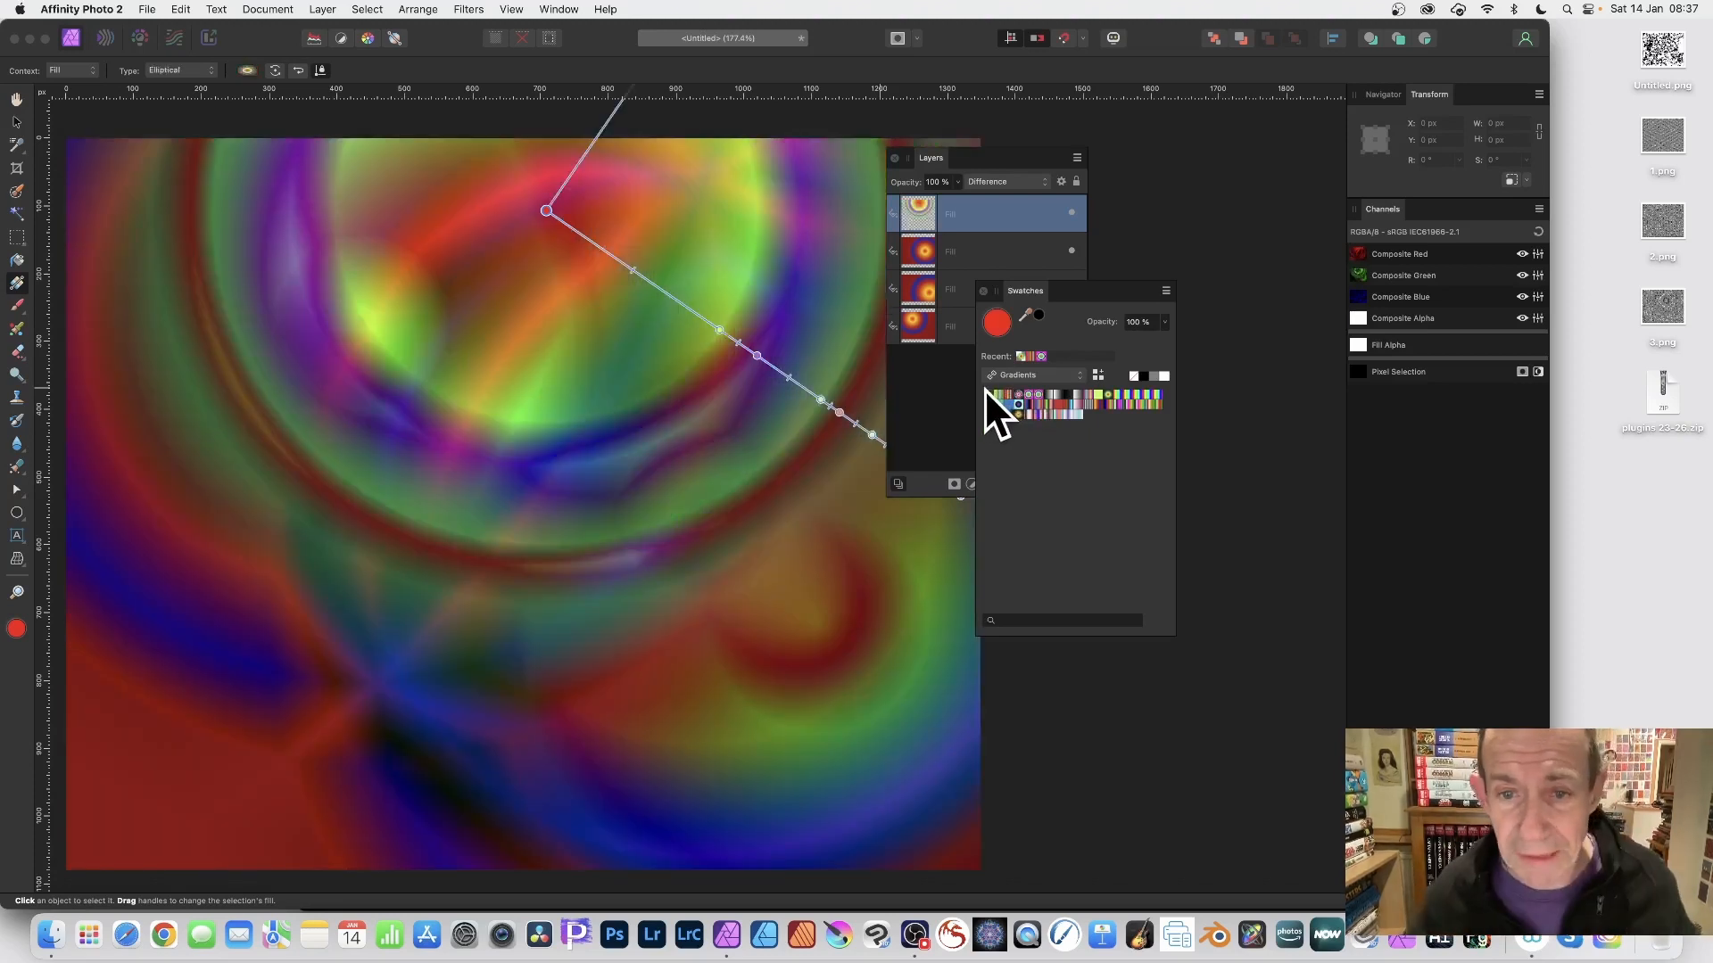
# Rasterise all four fill layers and merge them into a single pixel layer
pyautogui.keyDown('shift'); pyautogui.click(958, 323); pyautogui.keyUp('shift')
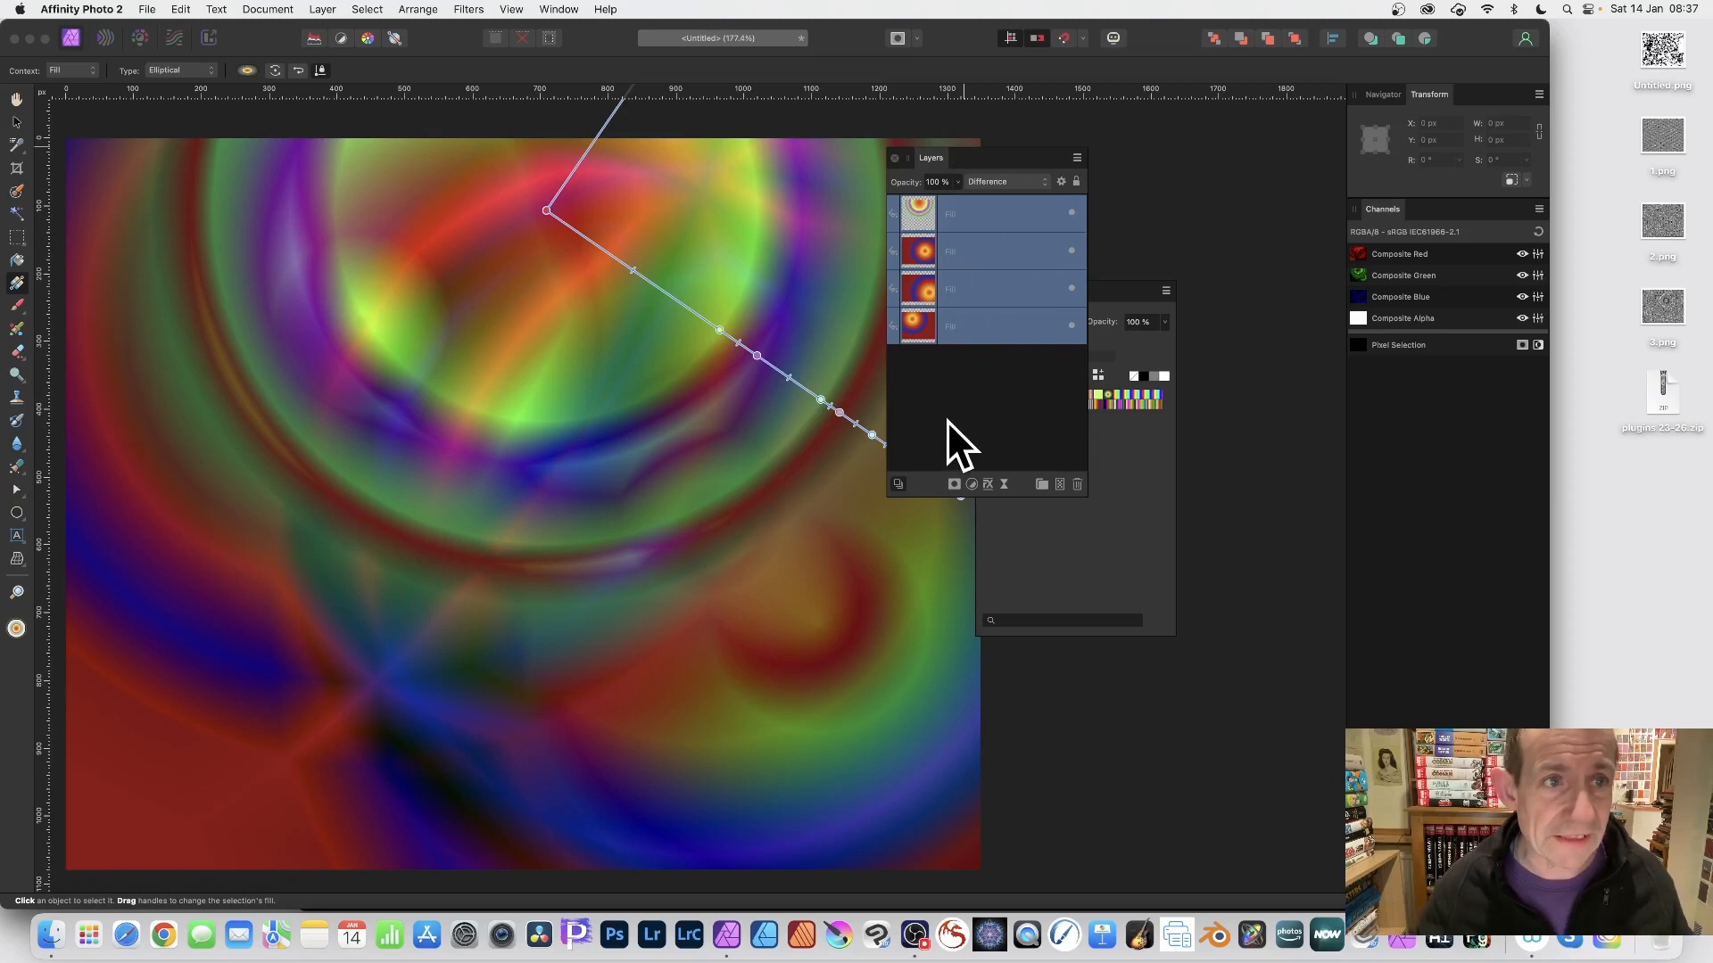
pyautogui.click(322, 10)
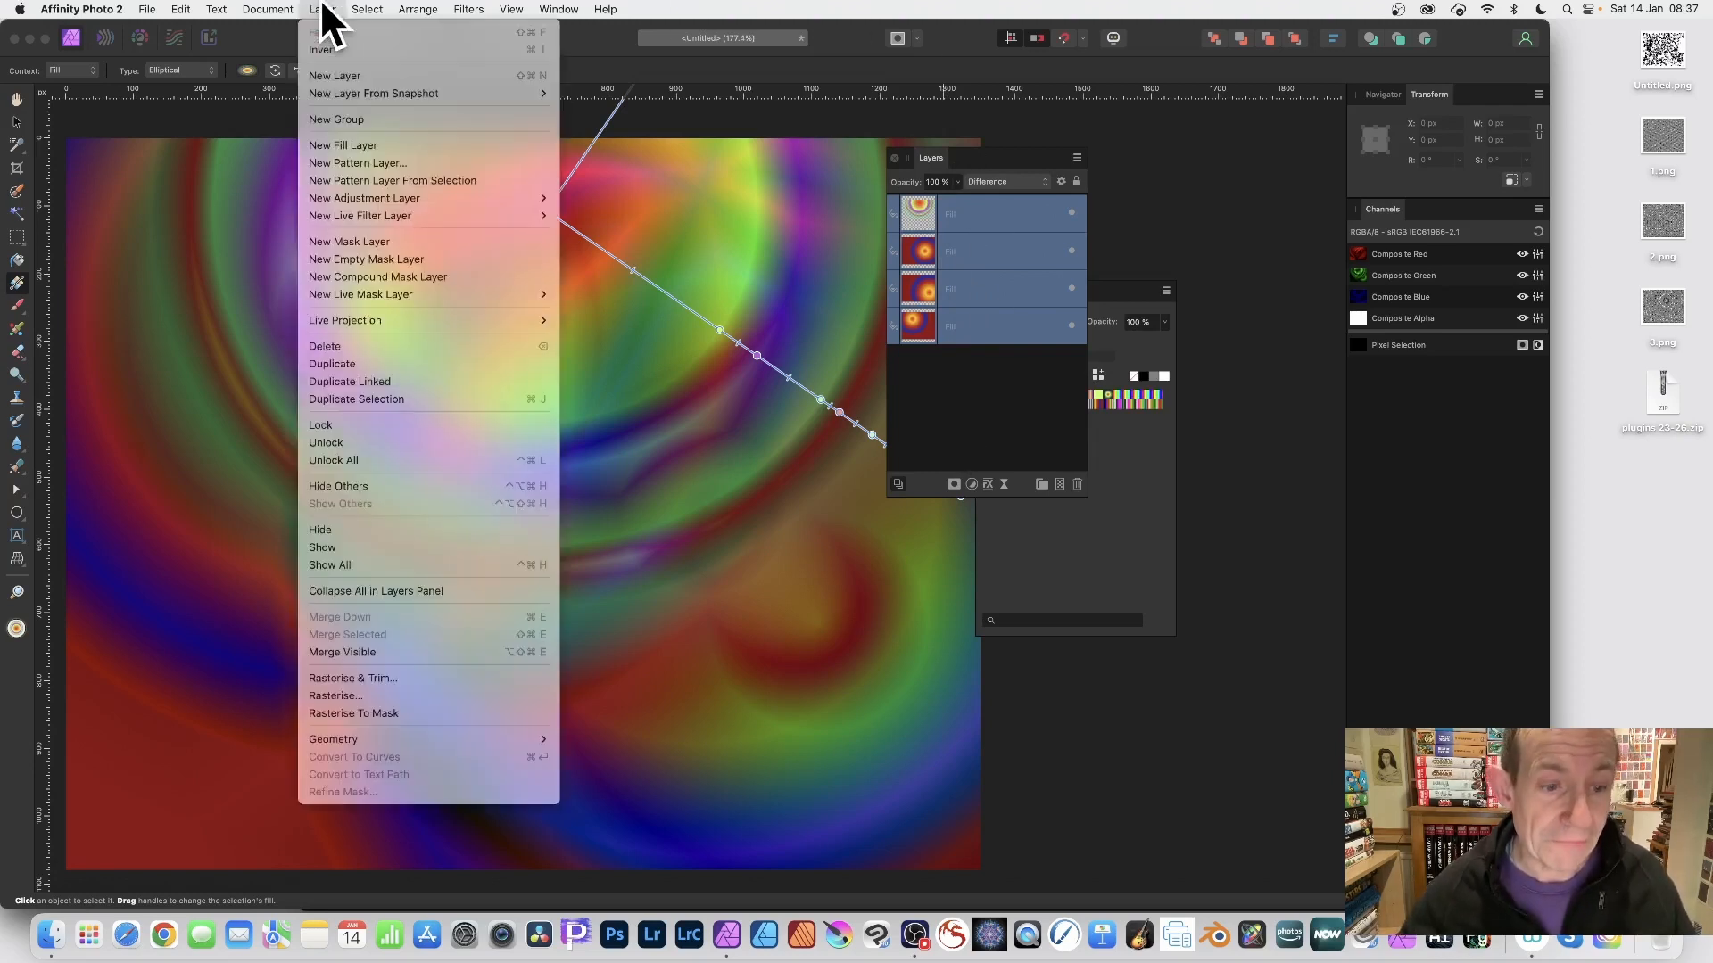
pyautogui.click(340, 696)
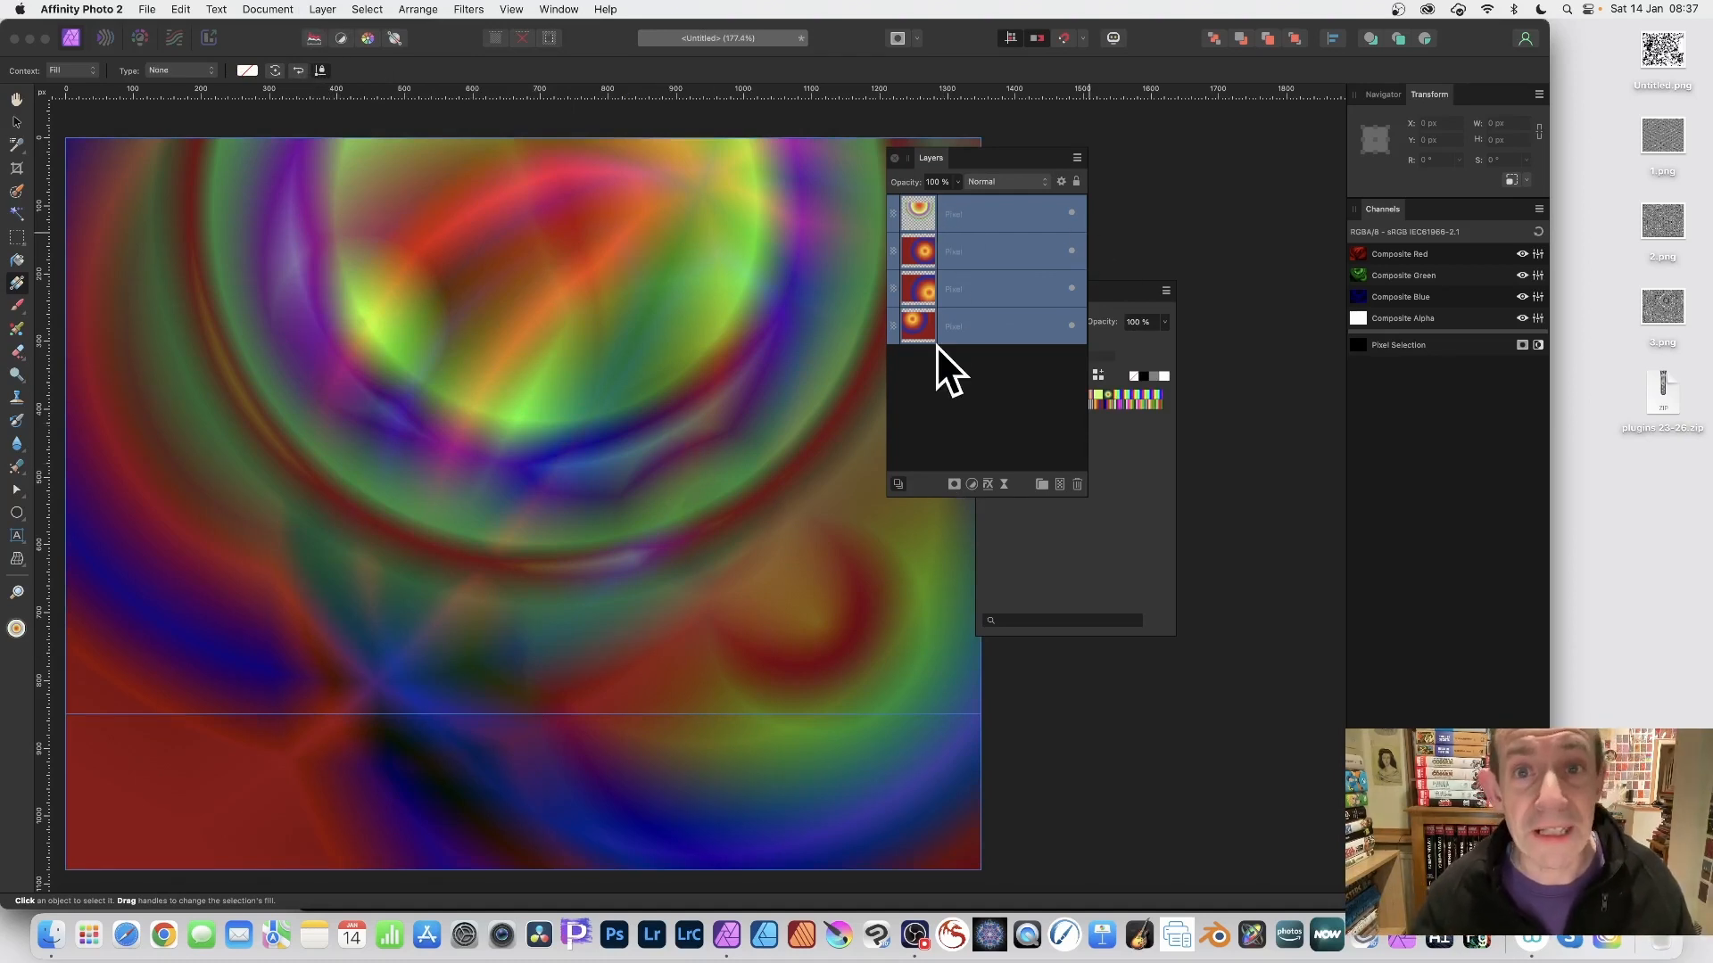
pyautogui.click(323, 11)
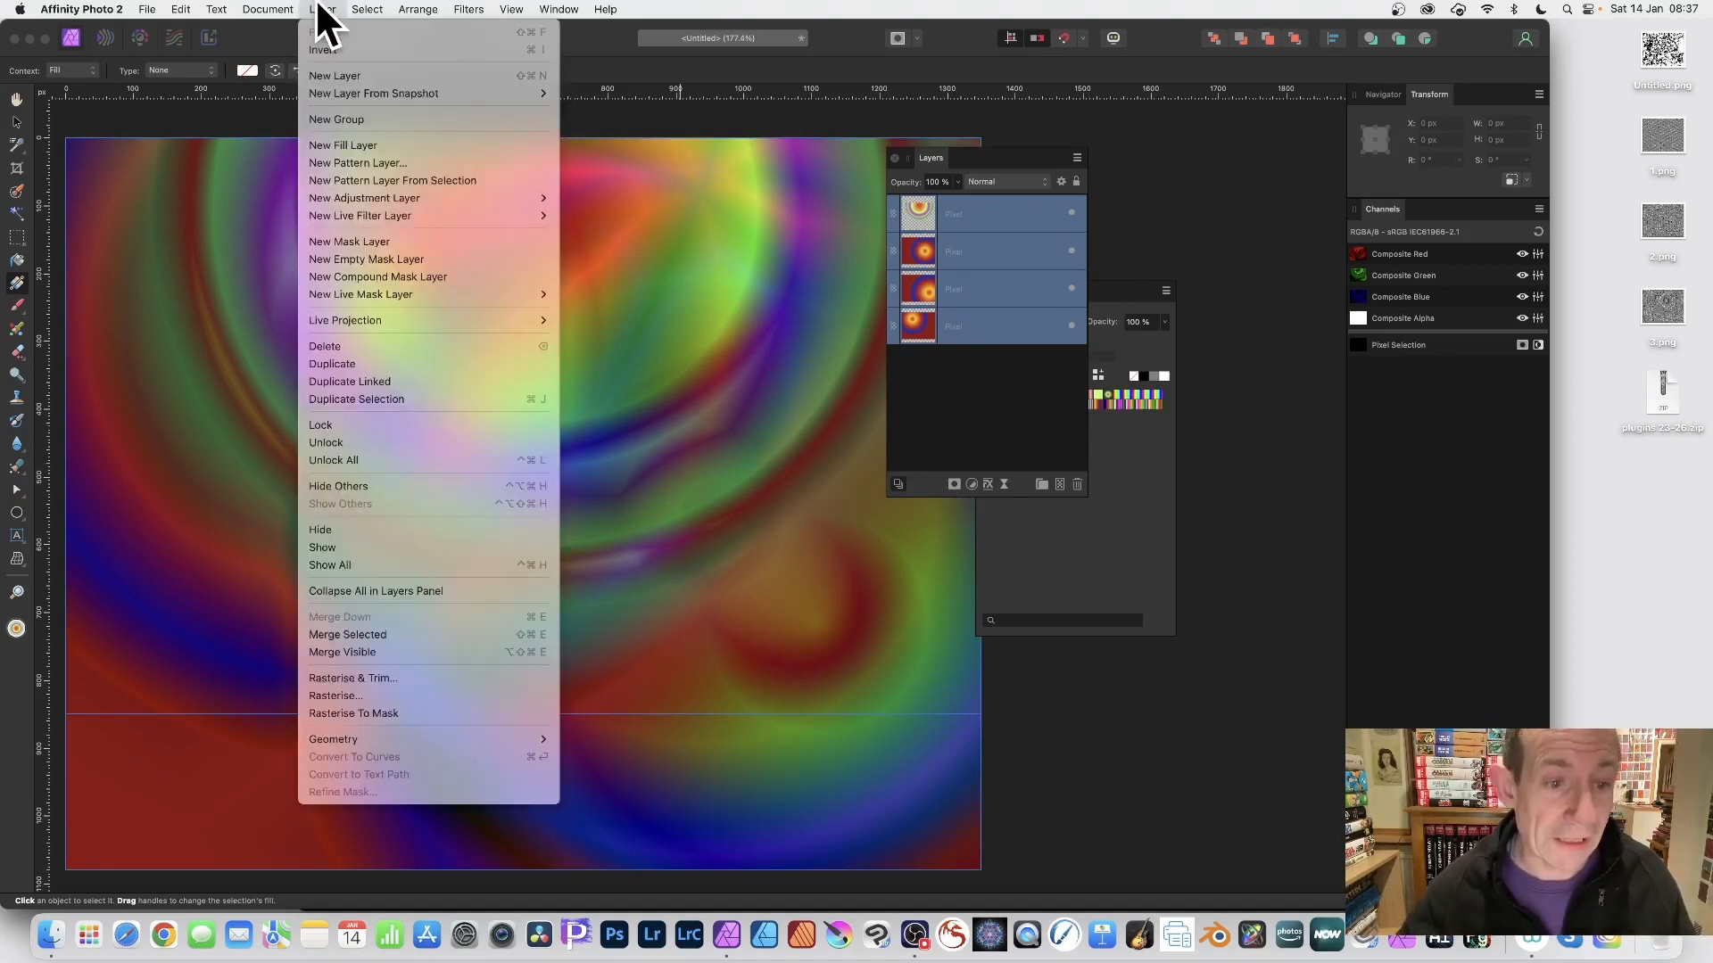
pyautogui.click(381, 634)
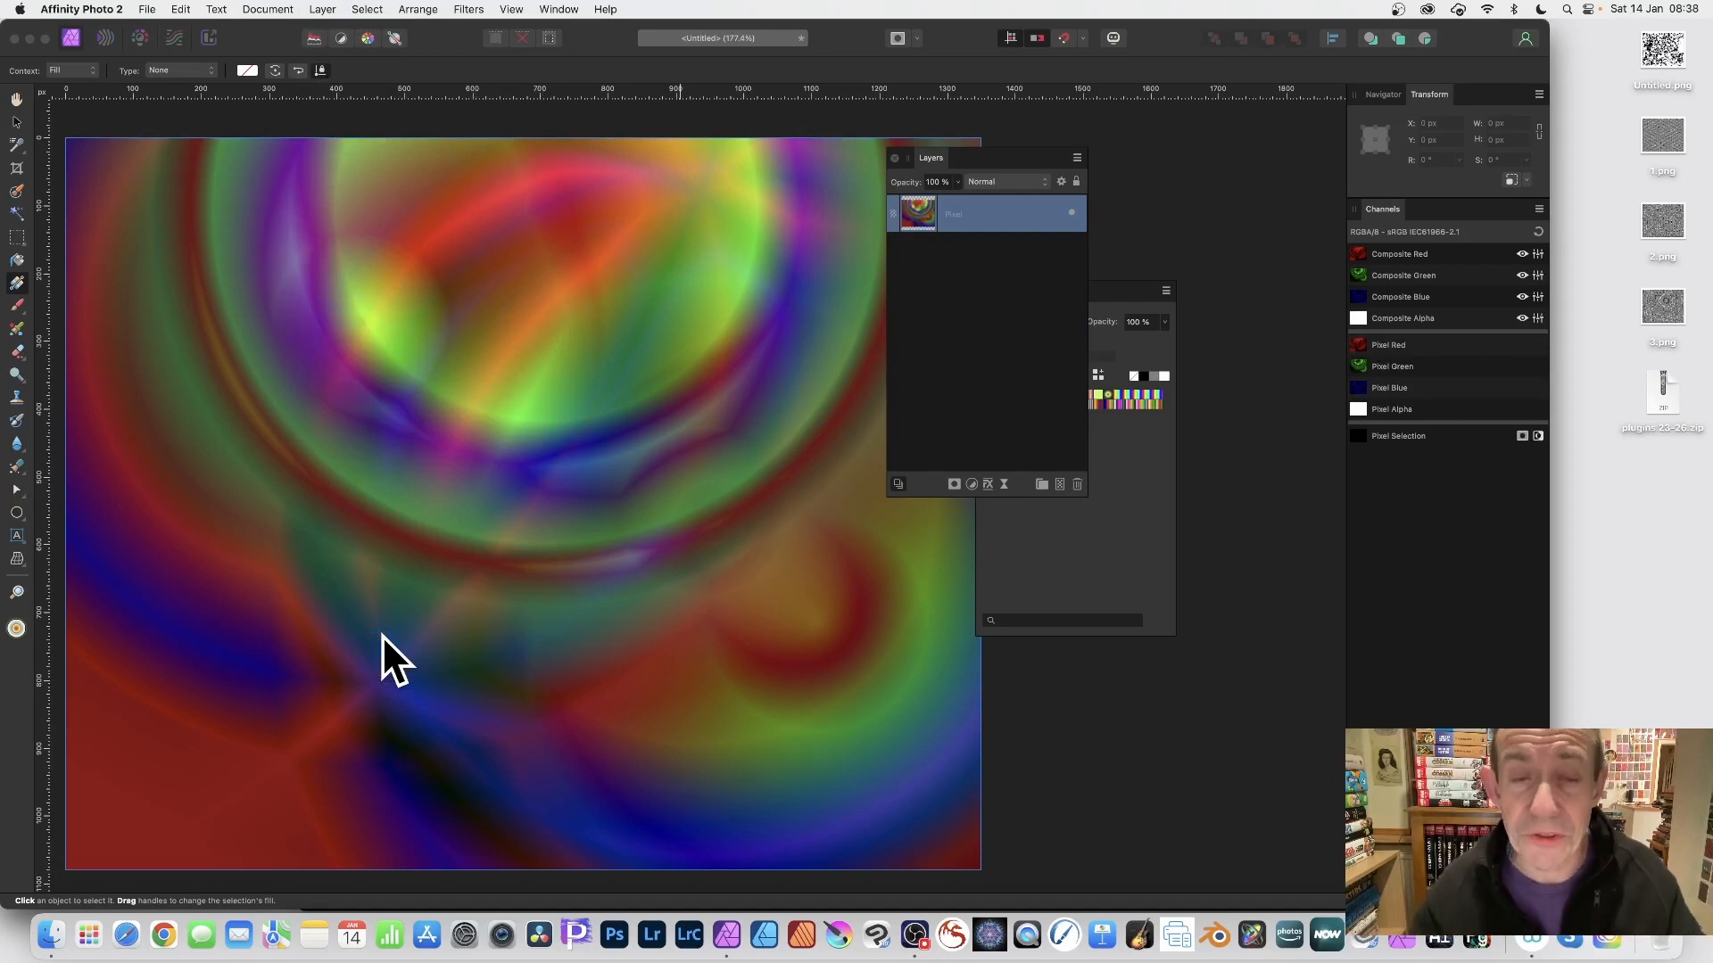
# Start the Mirror distortion filter on the merged pixel layer and set the number of mirrors to 4
pyautogui.click(470, 7)
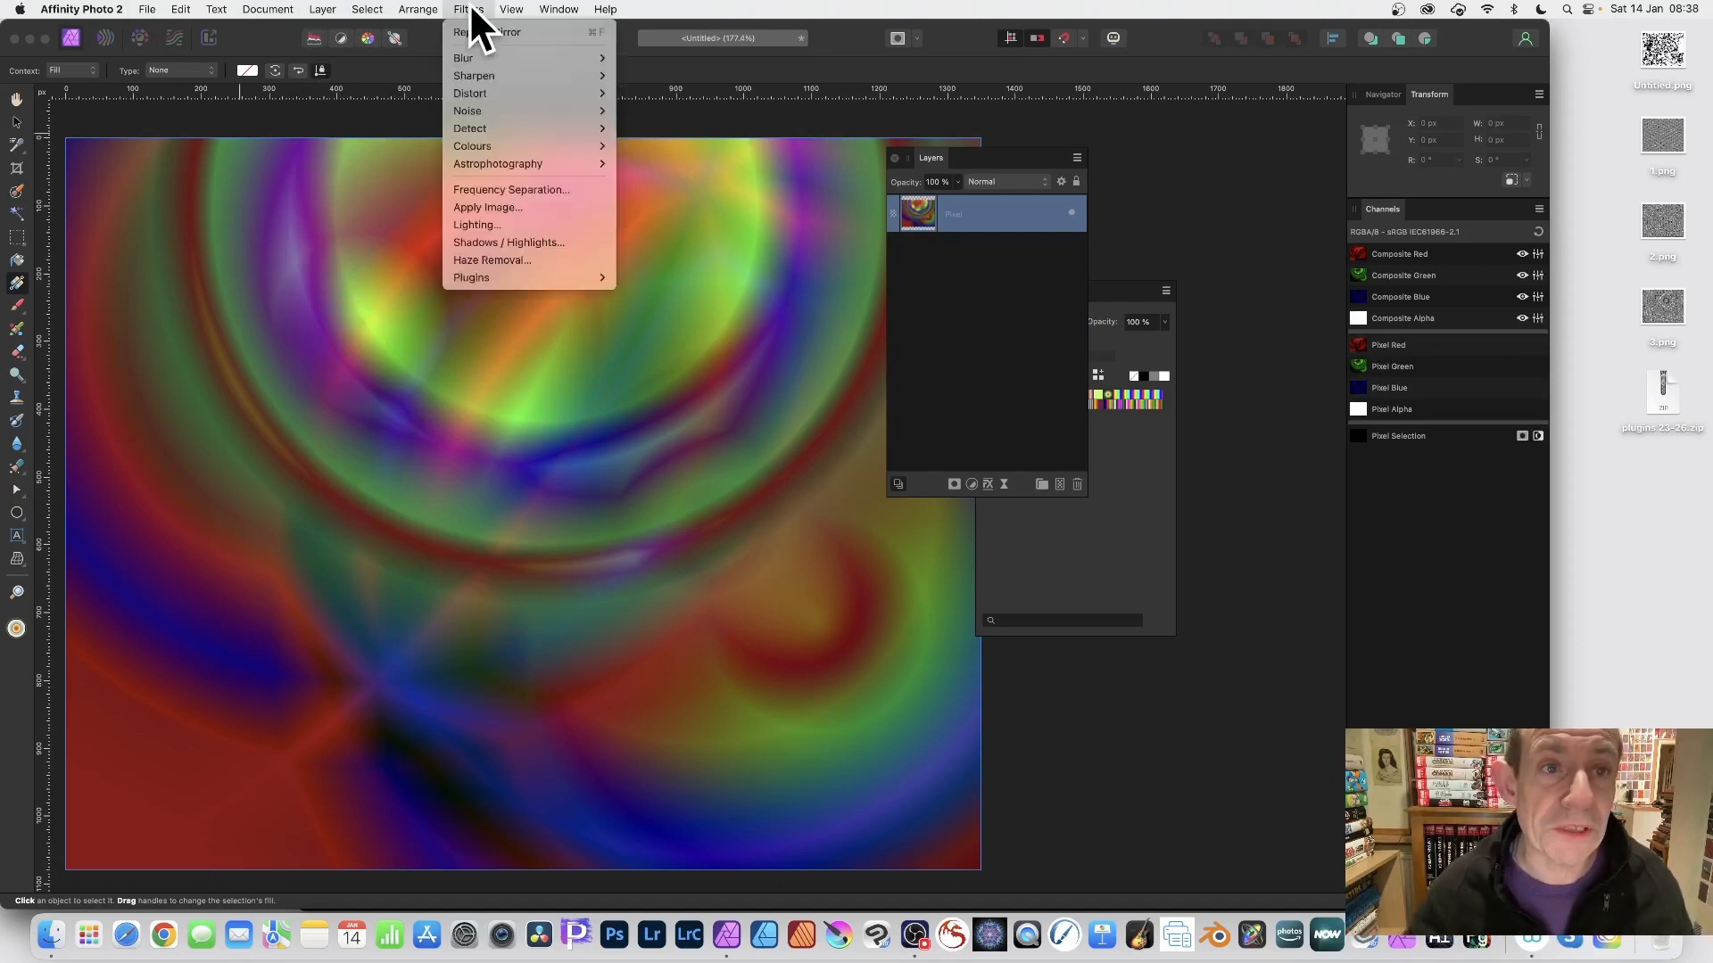
pyautogui.moveTo(469, 94)
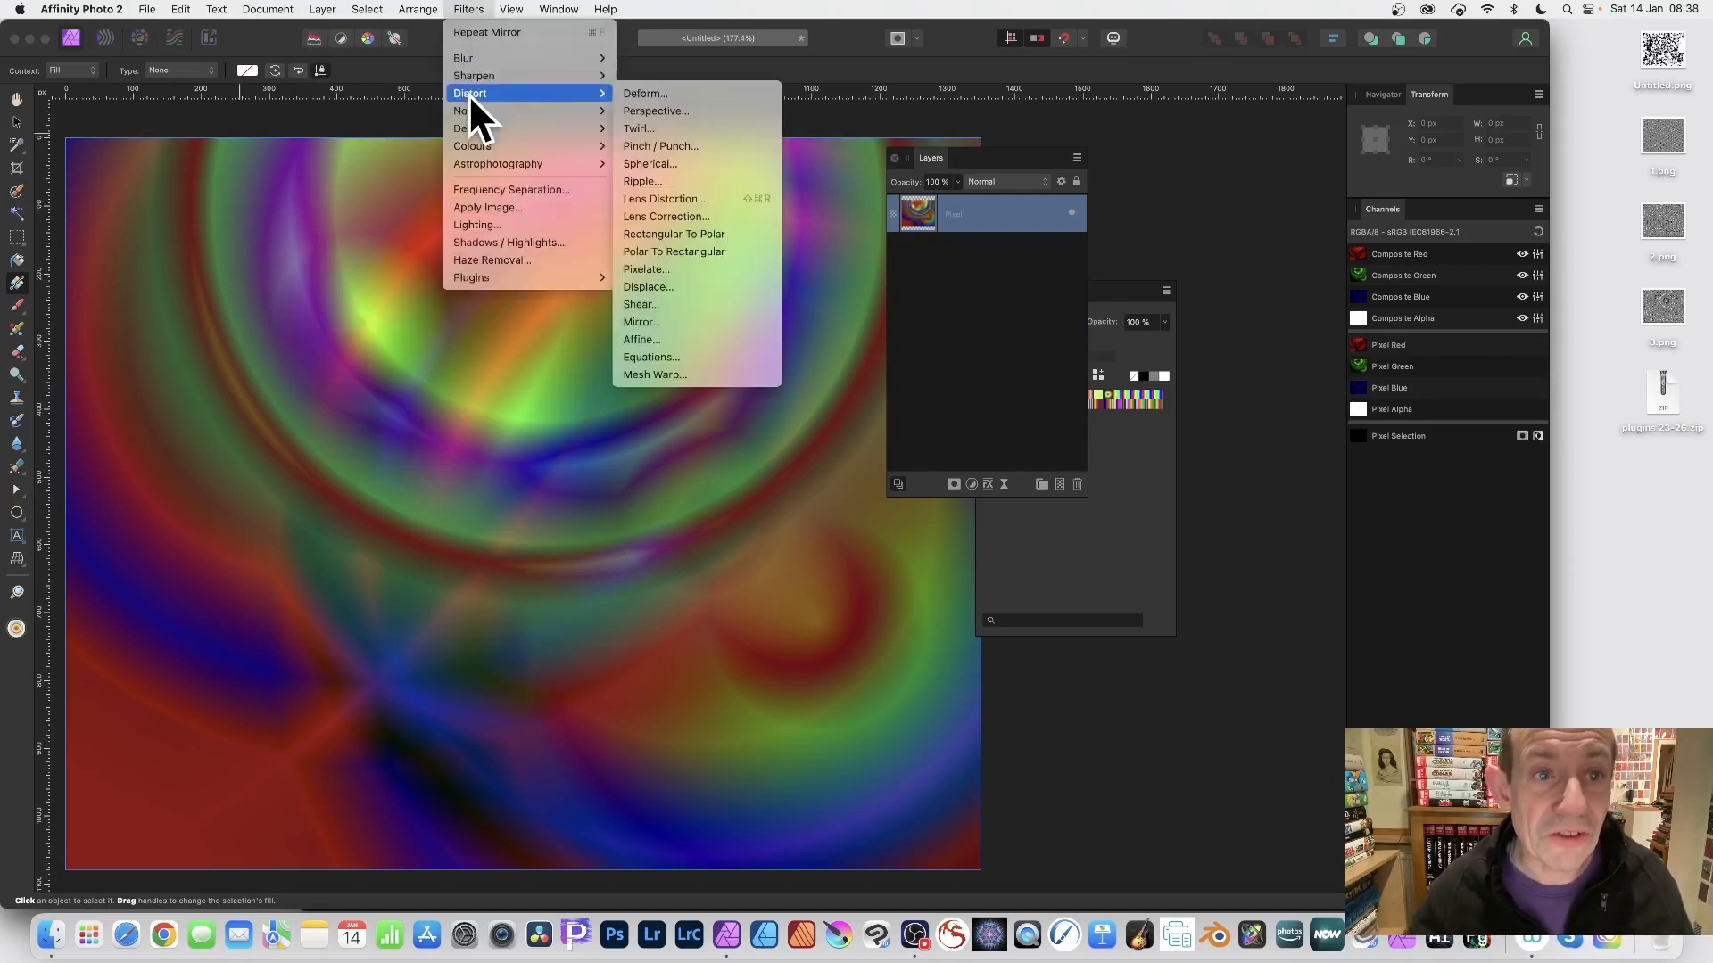
pyautogui.click(648, 322)
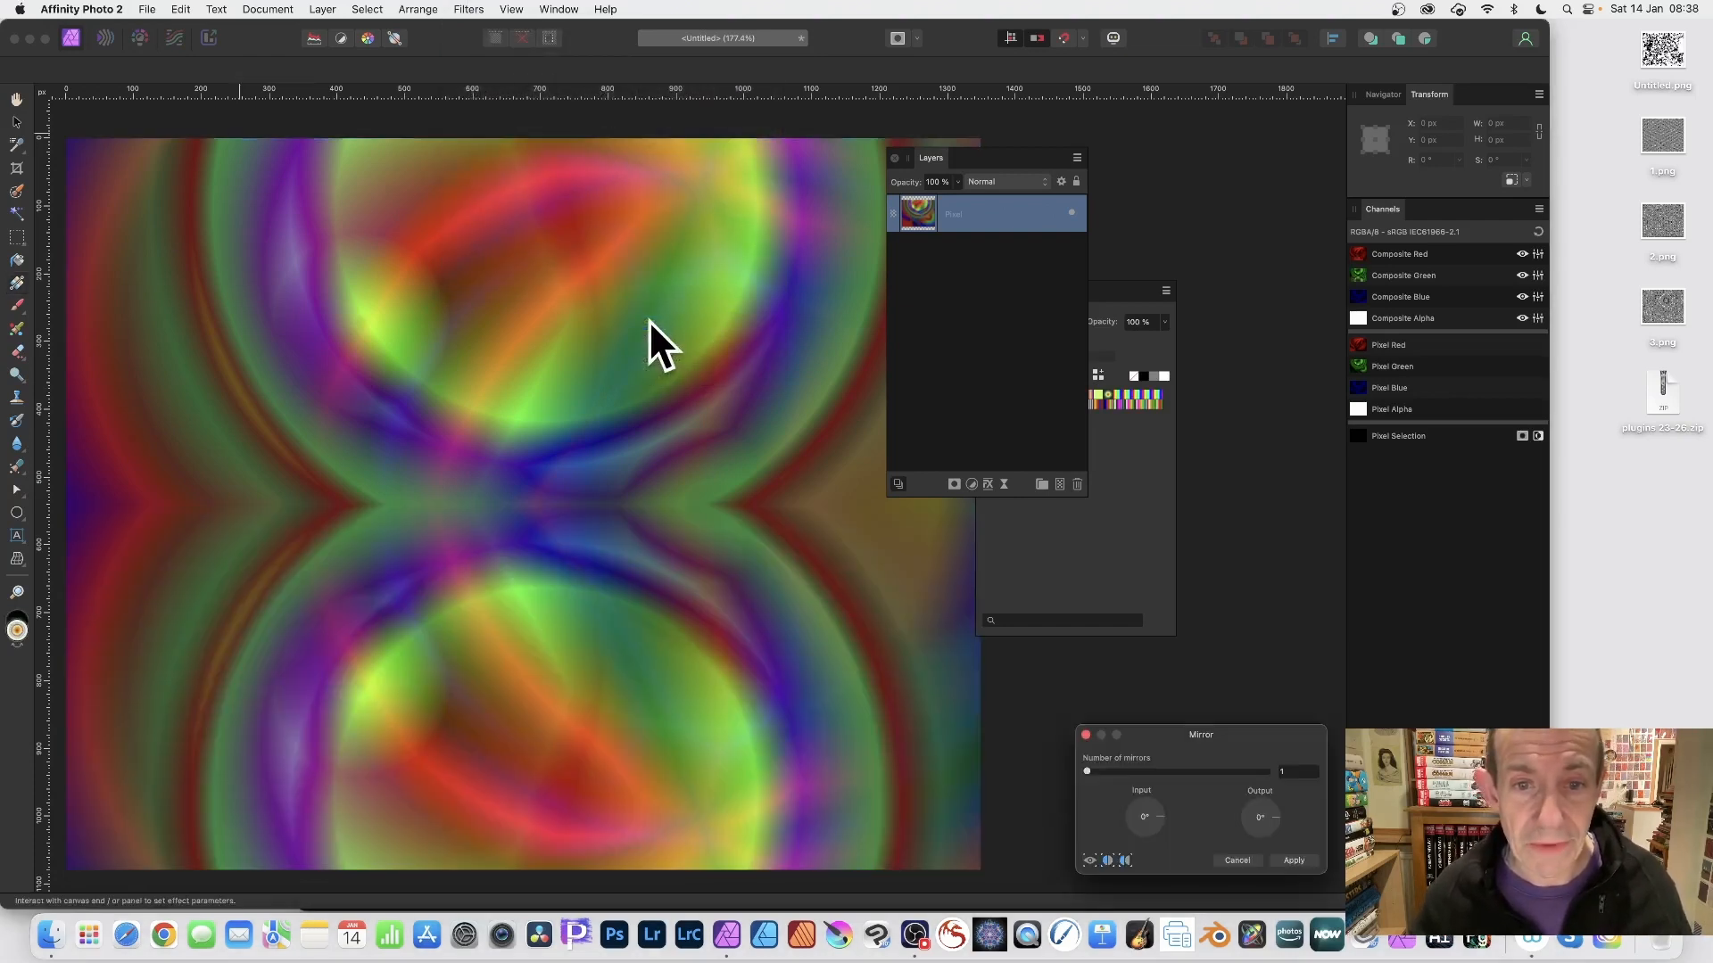
pyautogui.moveTo(1251, 739); pyautogui.dragTo(756, 304)
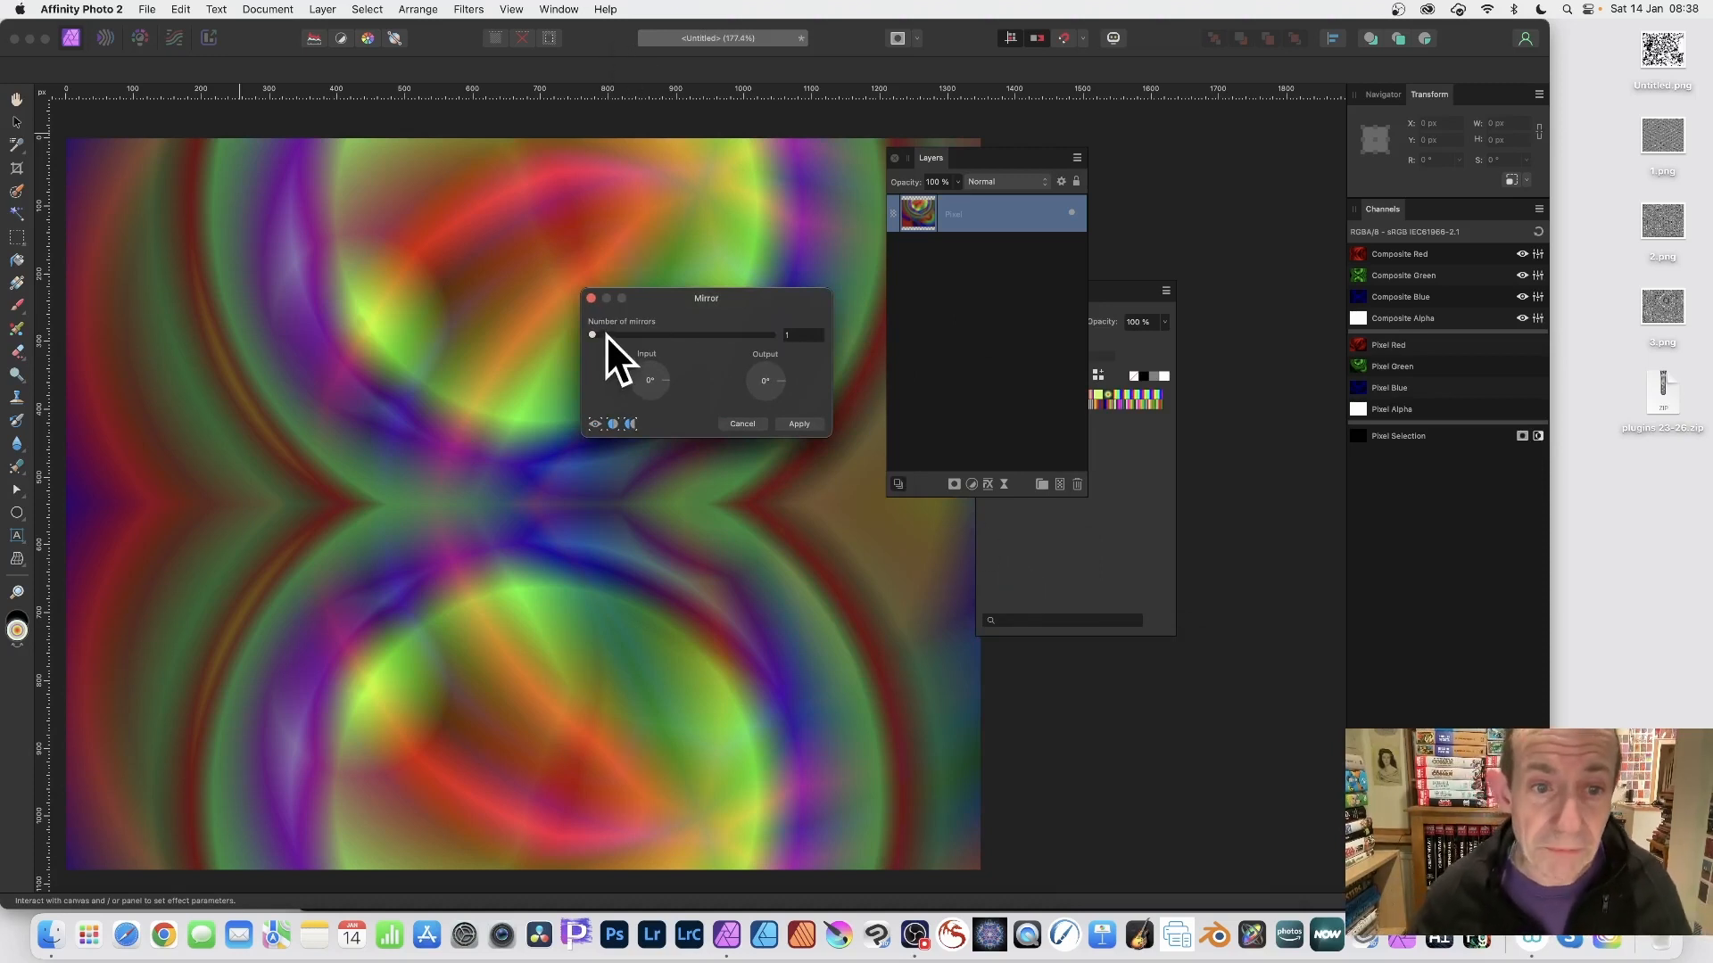
pyautogui.moveTo(598, 338); pyautogui.dragTo(621, 335)
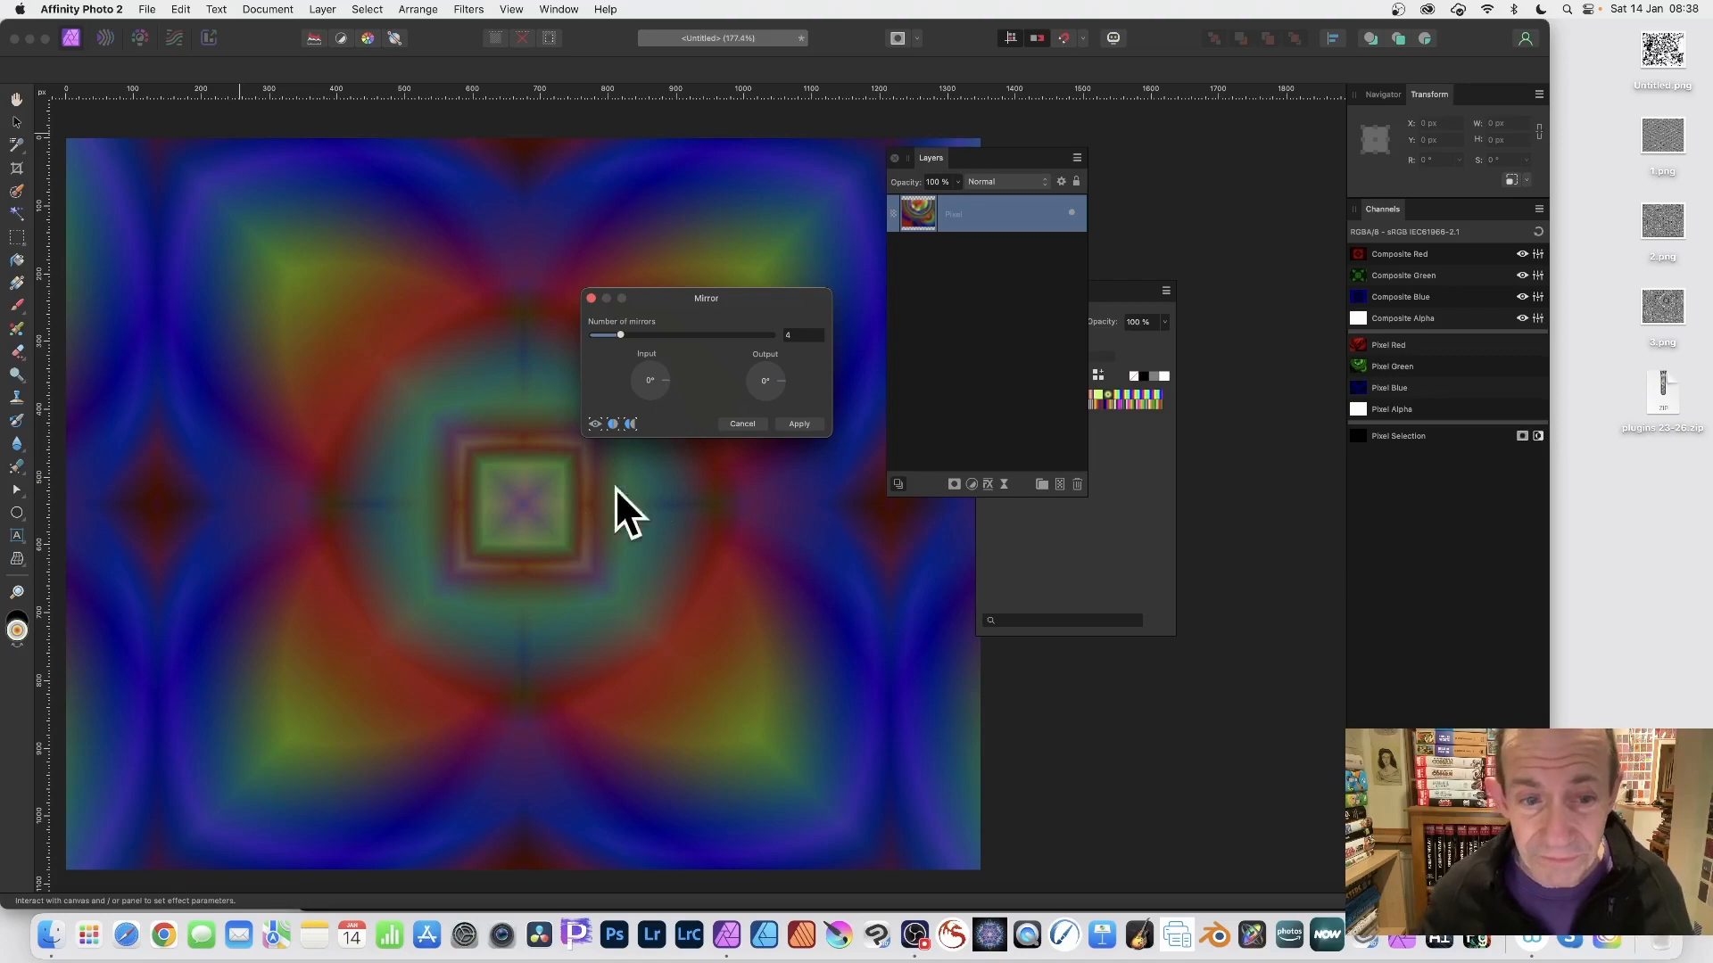
# Move the mirror centre up and left of the canvas's middle and set the Input angle to 229°
pyautogui.moveTo(668, 380); pyautogui.dragTo(620, 385)
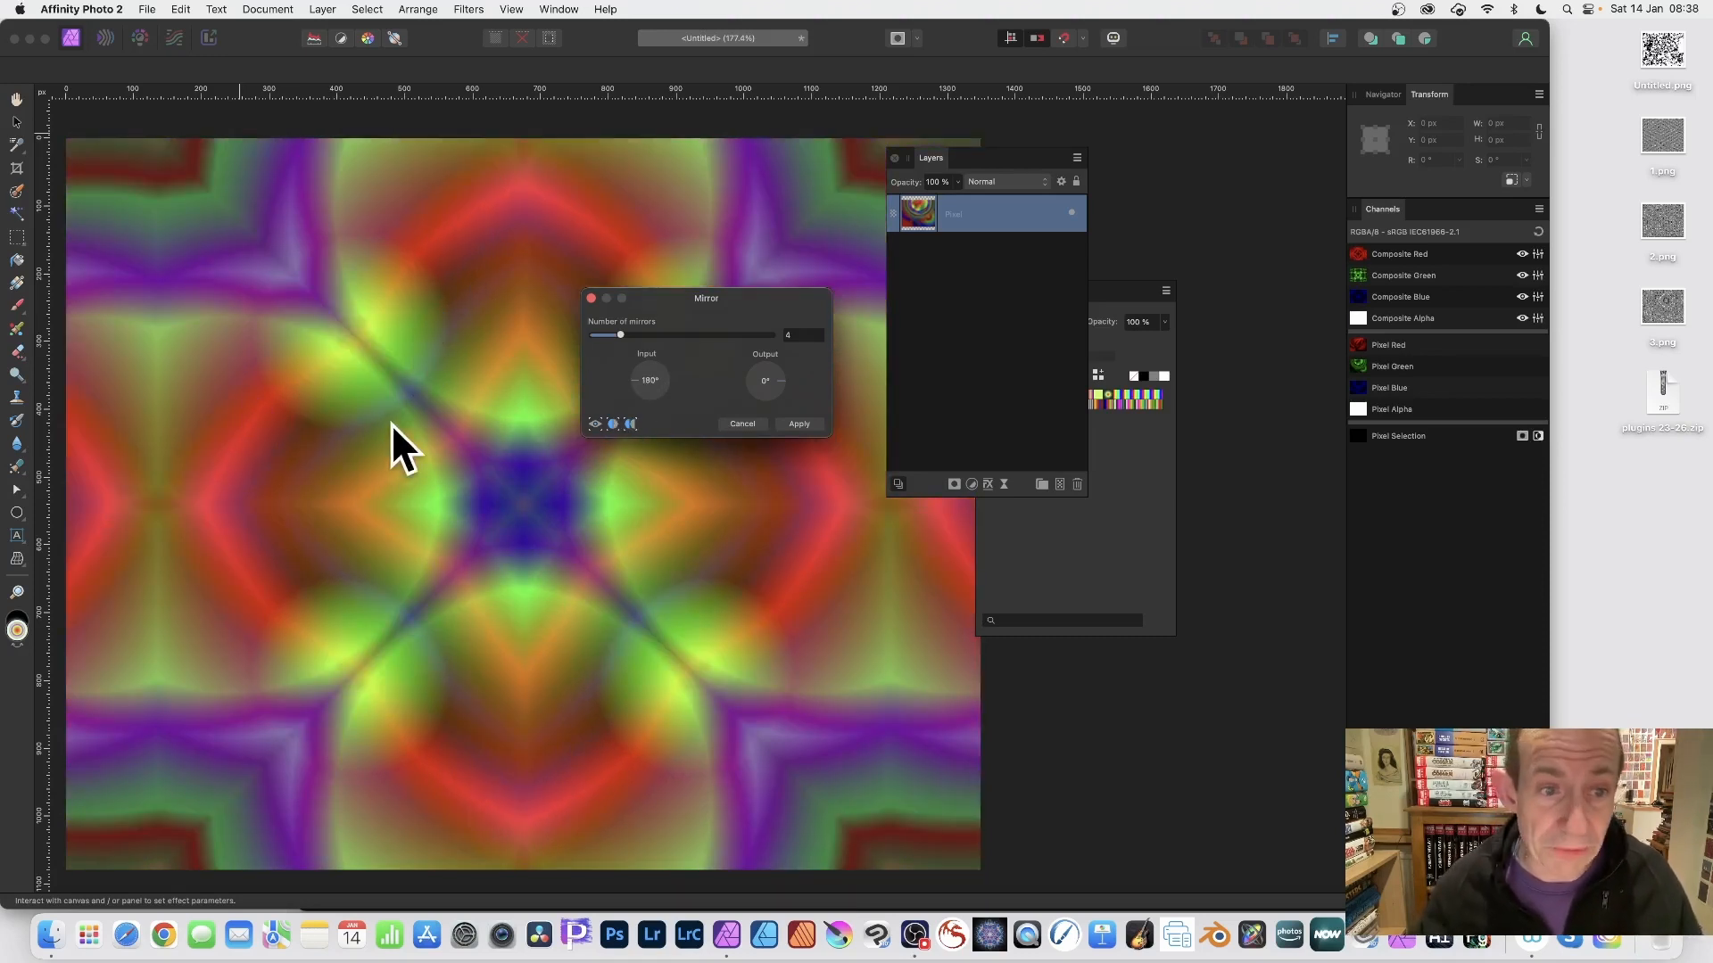
pyautogui.moveTo(392, 429); pyautogui.dragTo(432, 400)
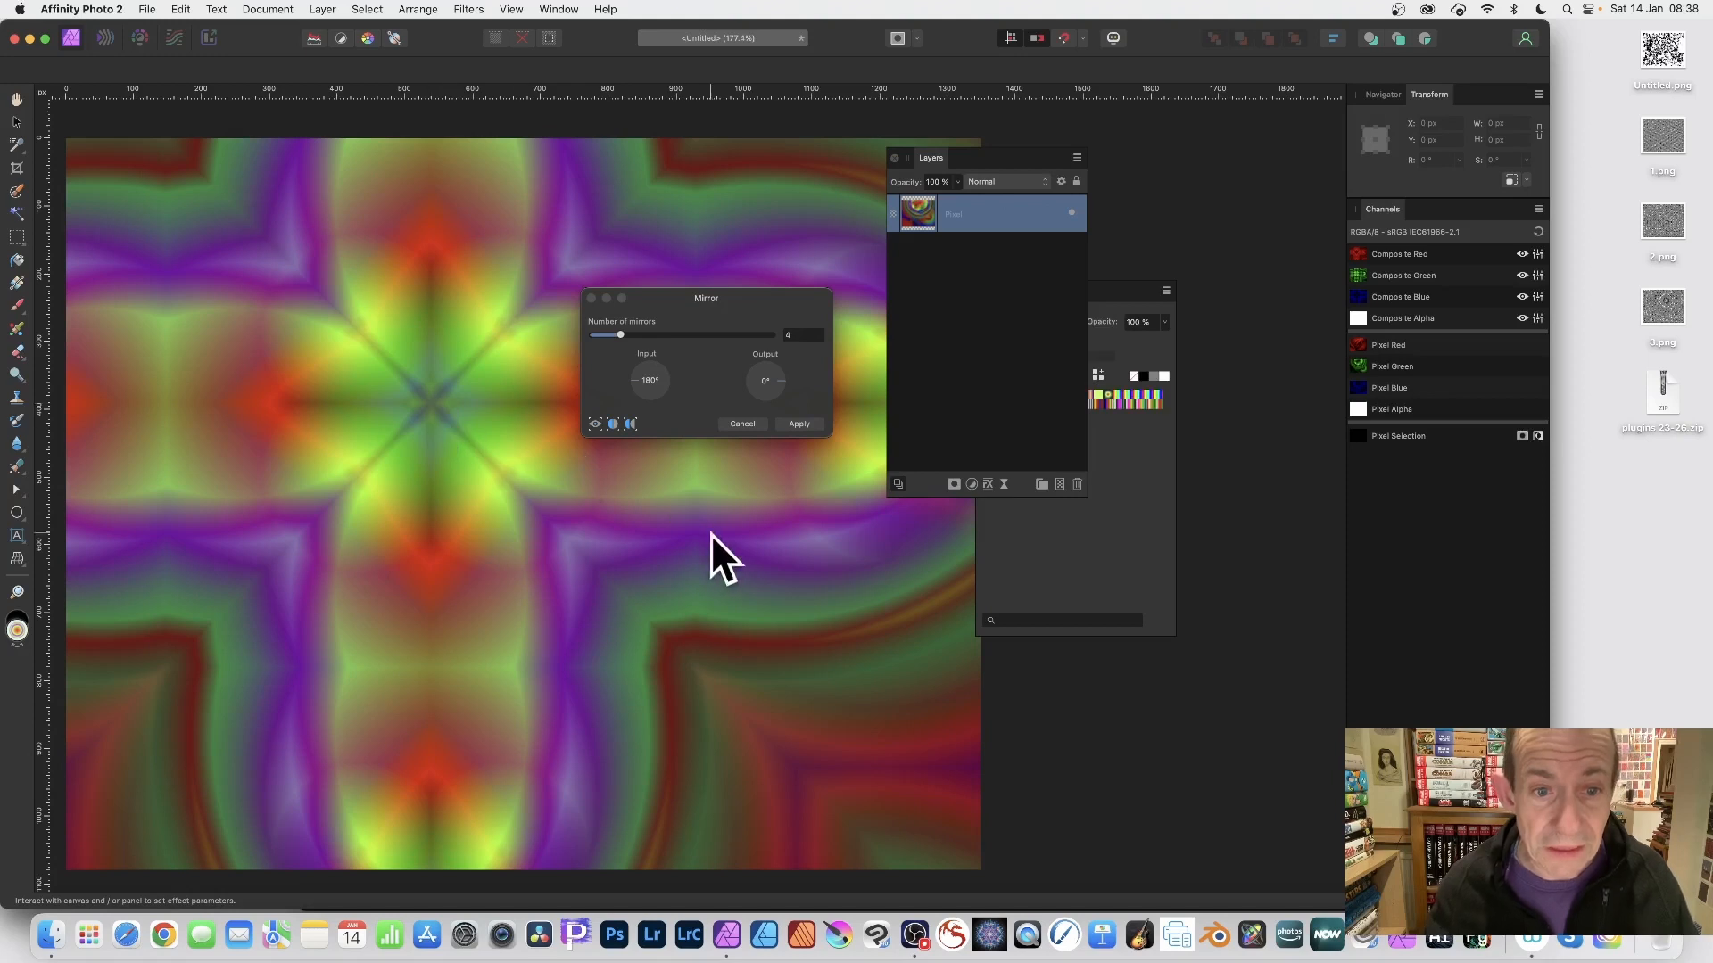
pyautogui.moveTo(638, 380); pyautogui.dragTo(639, 389)
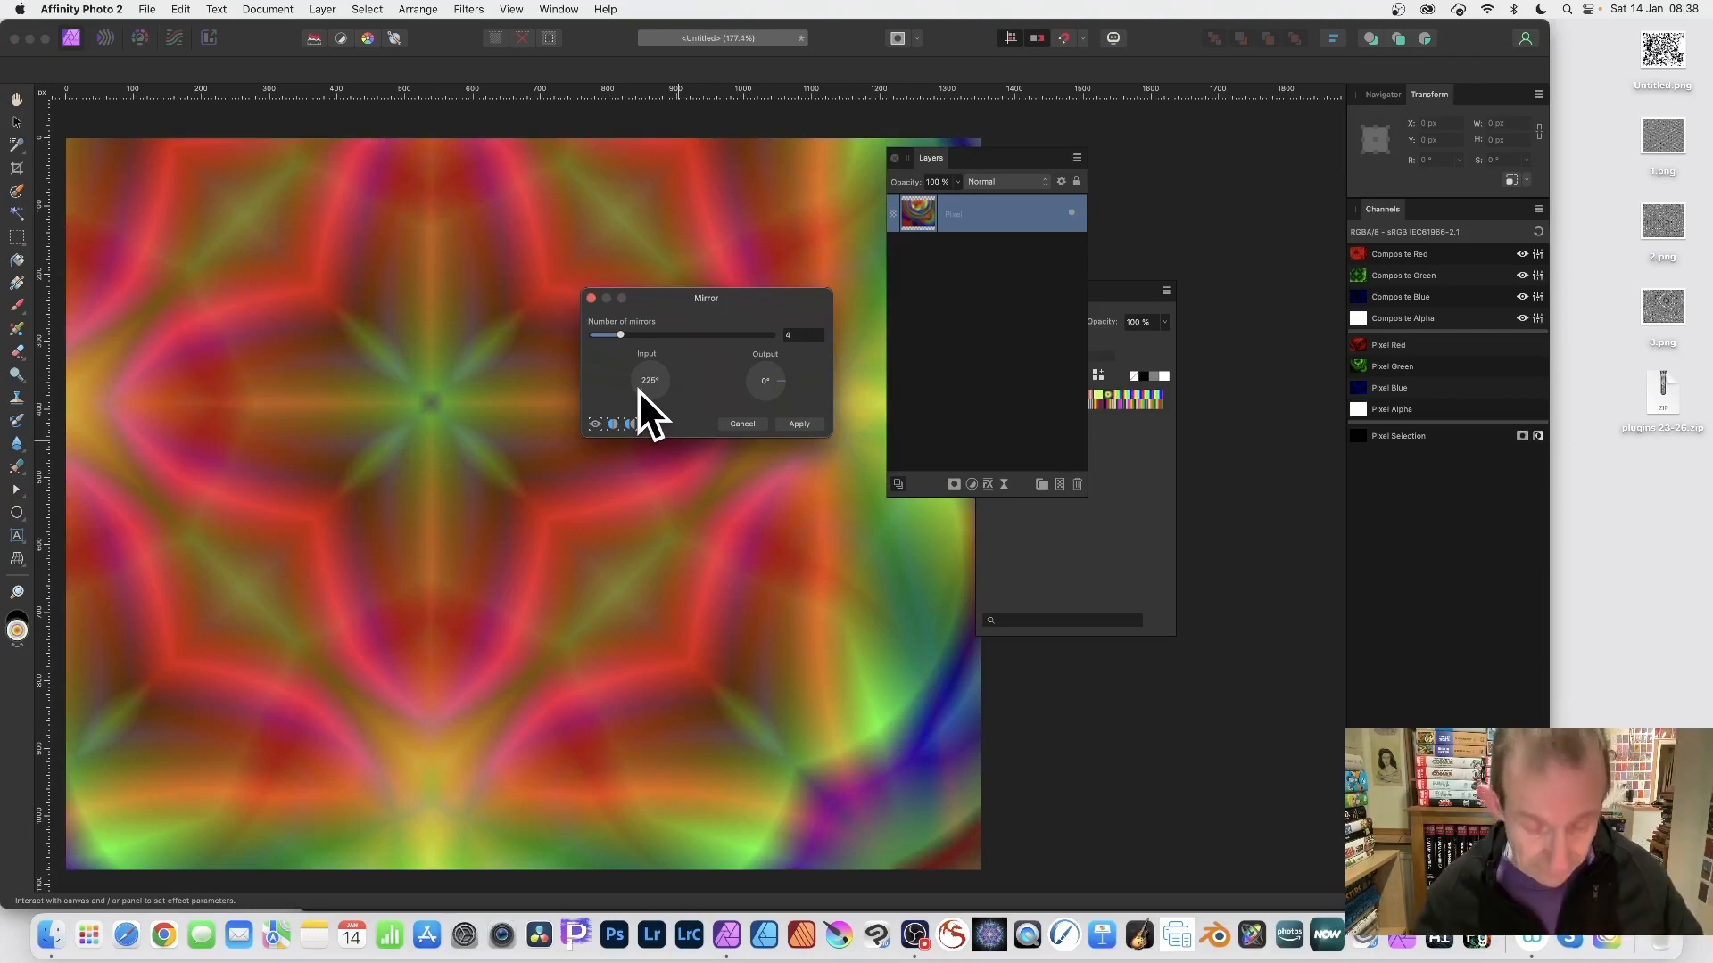
pyautogui.moveTo(639, 389)
pyautogui.mouseDown()
pyautogui.moveTo(644, 367)
pyautogui.moveTo(668, 370)
pyautogui.moveTo(660, 406)
pyautogui.moveTo(631, 406)
pyautogui.moveTo(611, 380)
pyautogui.moveTo(649, 382)
pyautogui.moveTo(631, 400)
pyautogui.mouseUp()
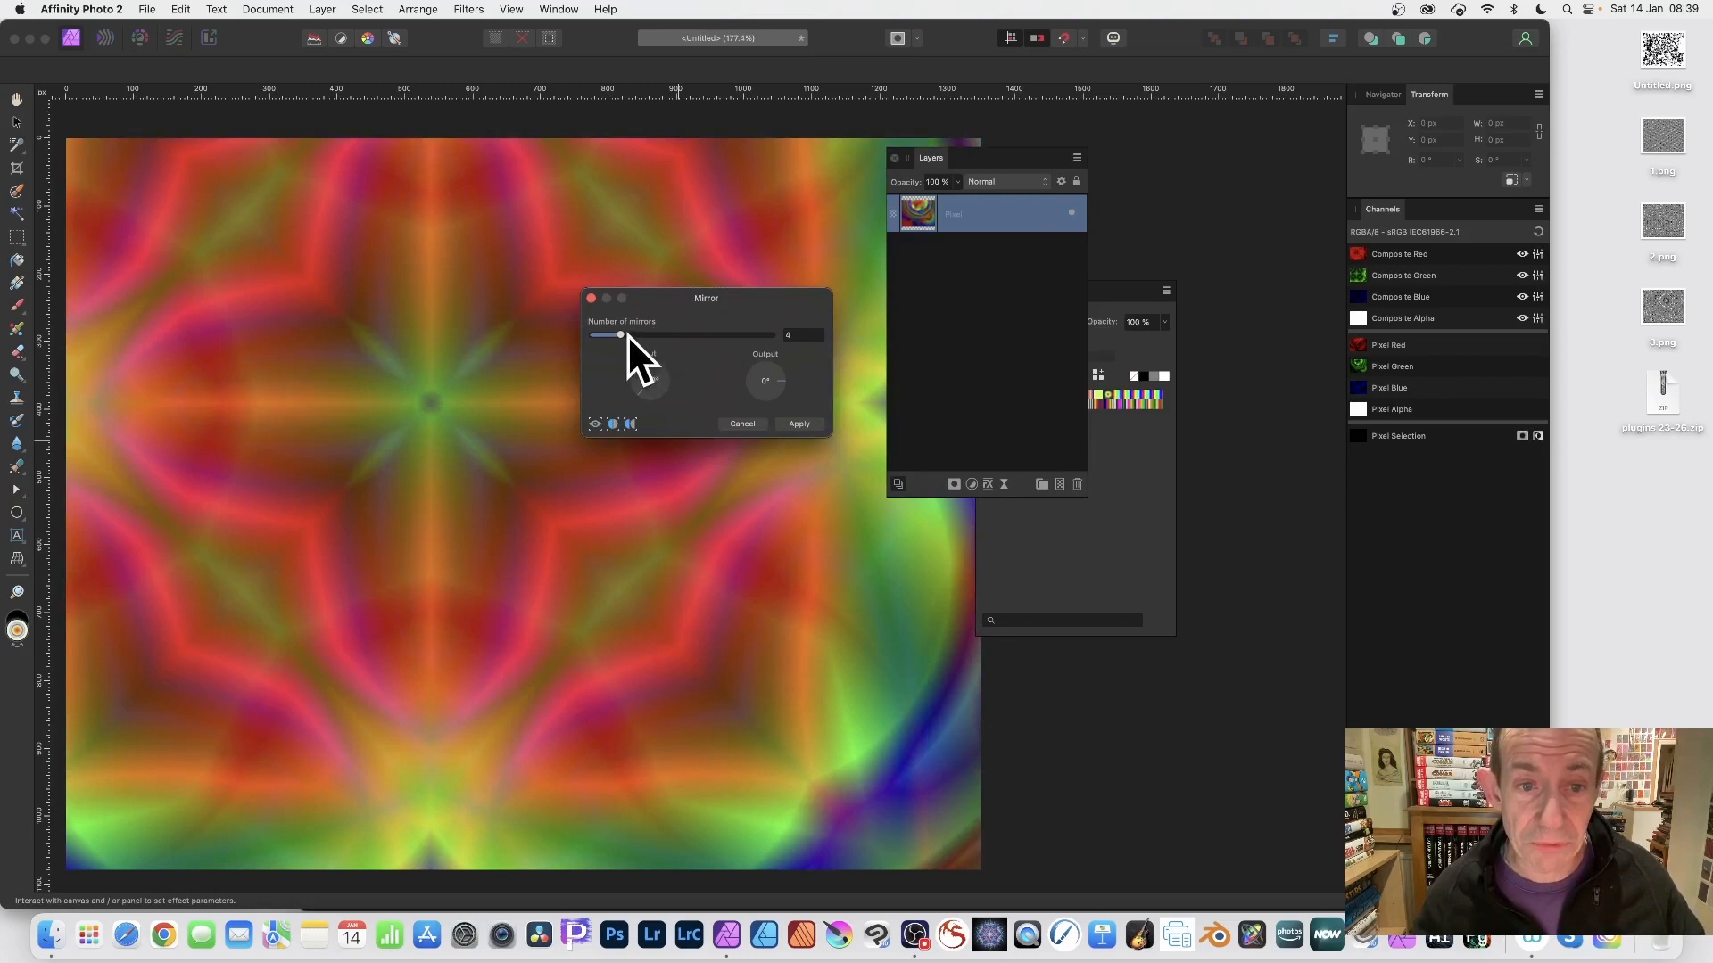
# Set the number of mirrors to 6, move the mirror centre to the canvas's upper right area and apply the filter
pyautogui.moveTo(628, 334); pyautogui.dragTo(648, 336)
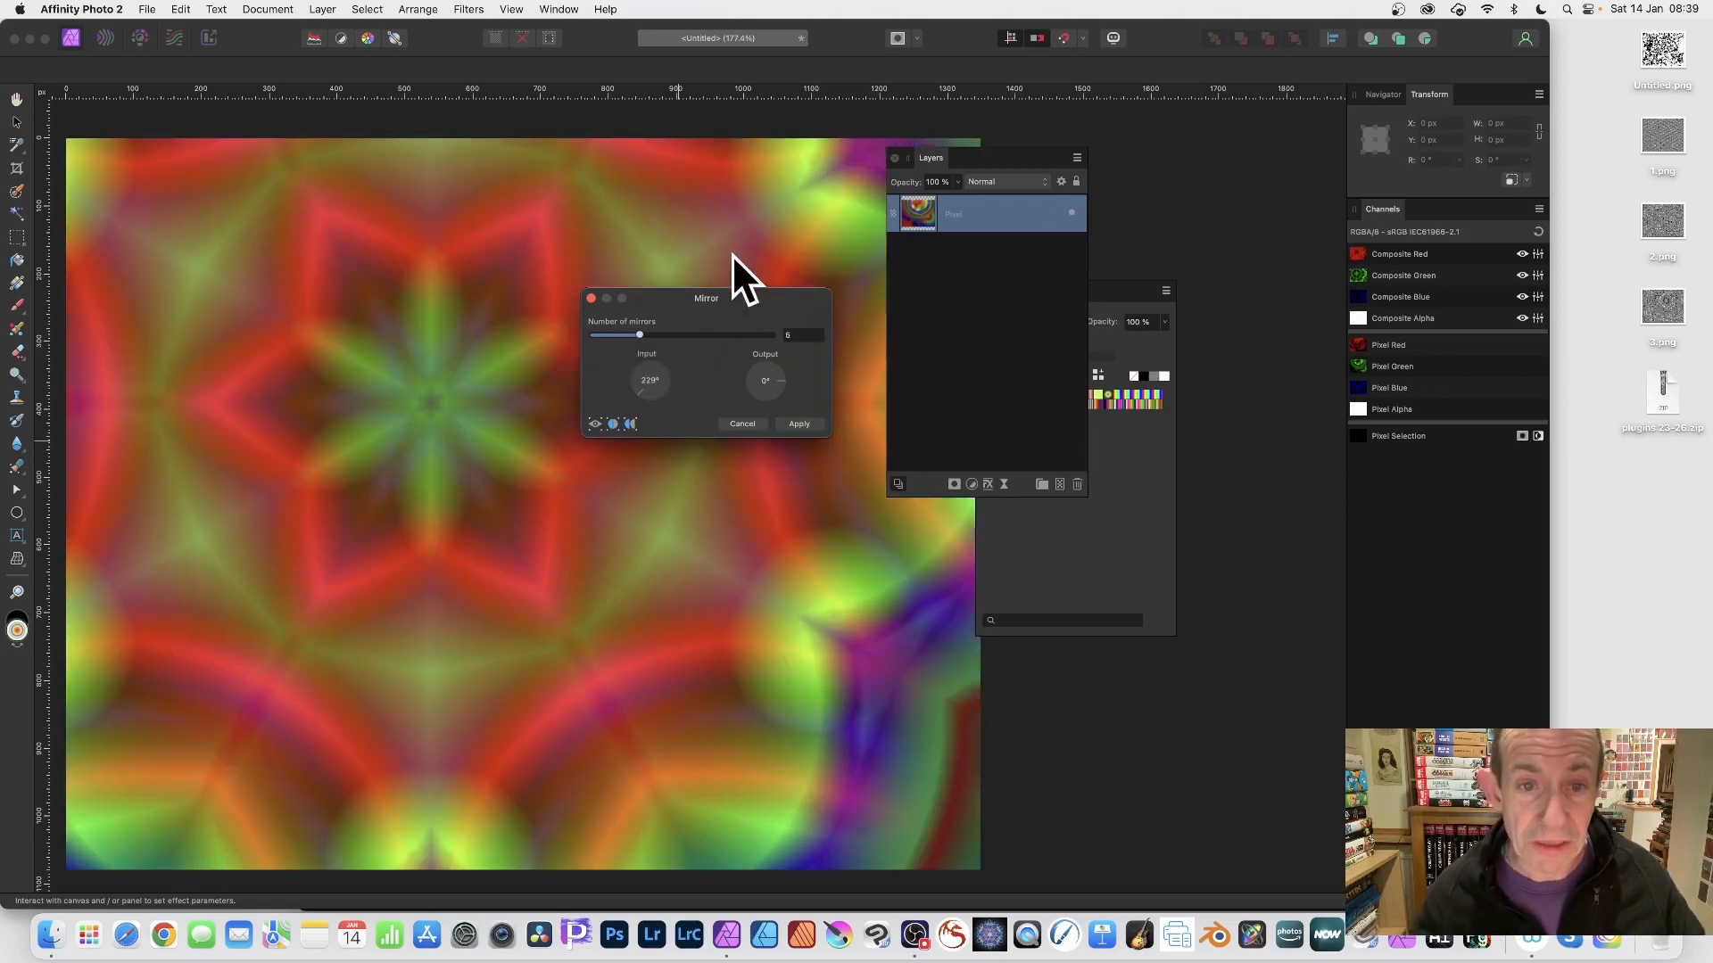
pyautogui.moveTo(732, 255); pyautogui.dragTo(791, 384)
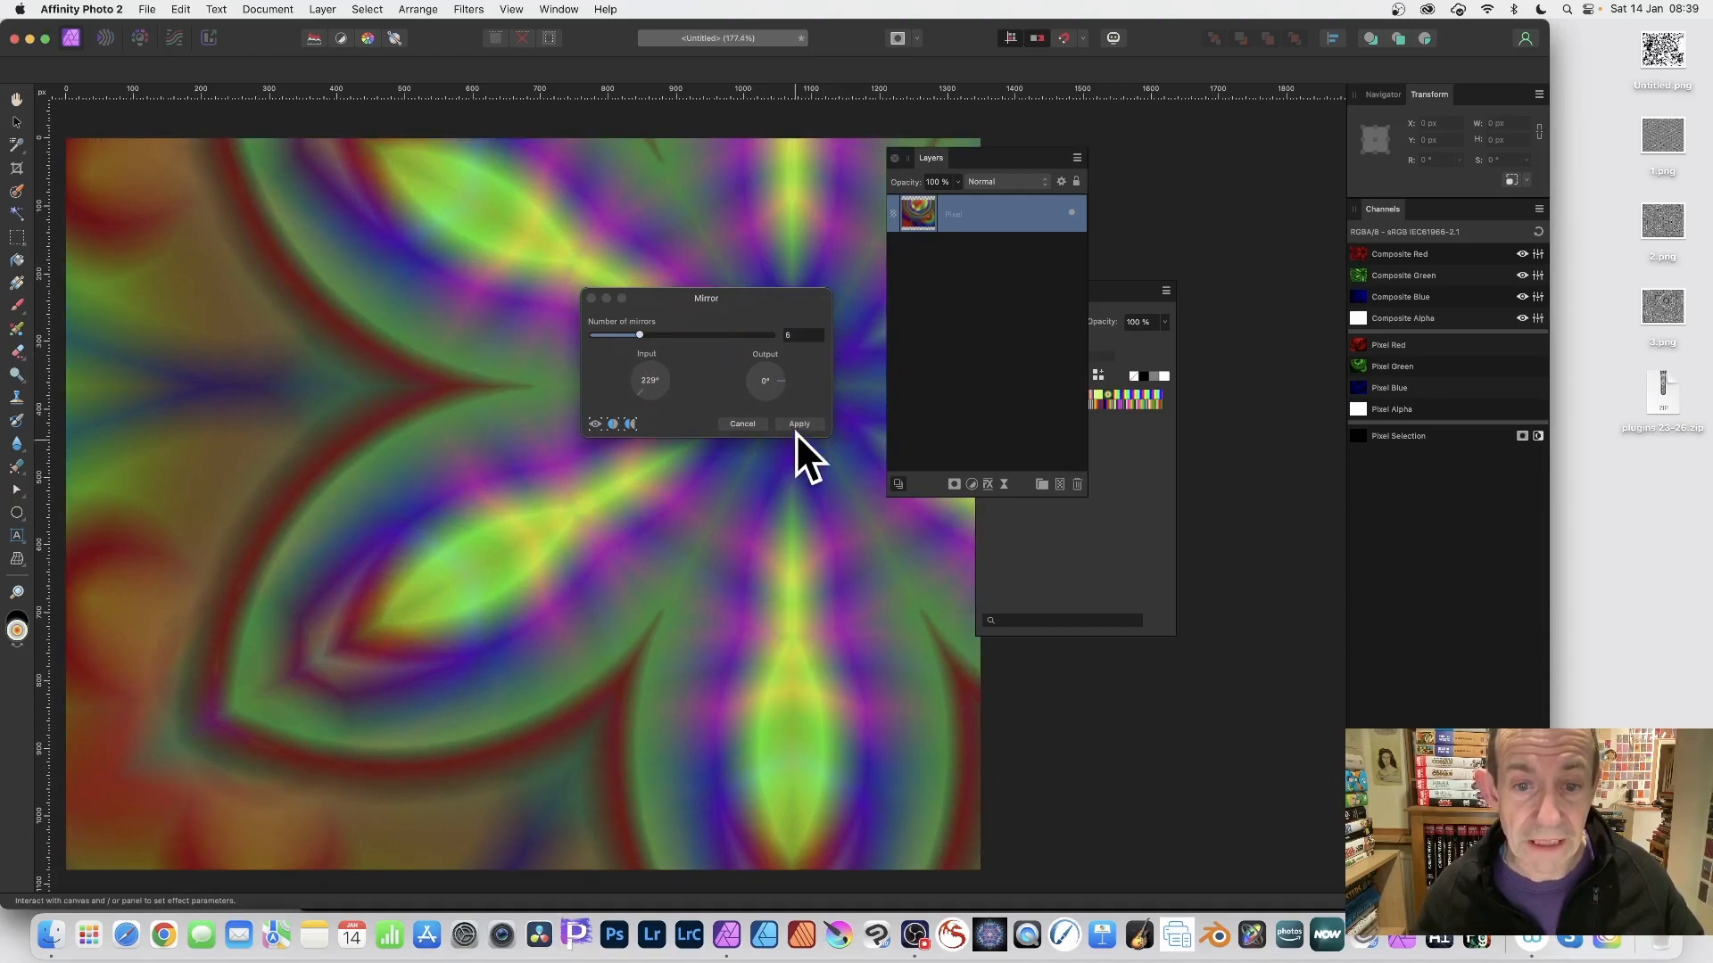
pyautogui.click(796, 423)
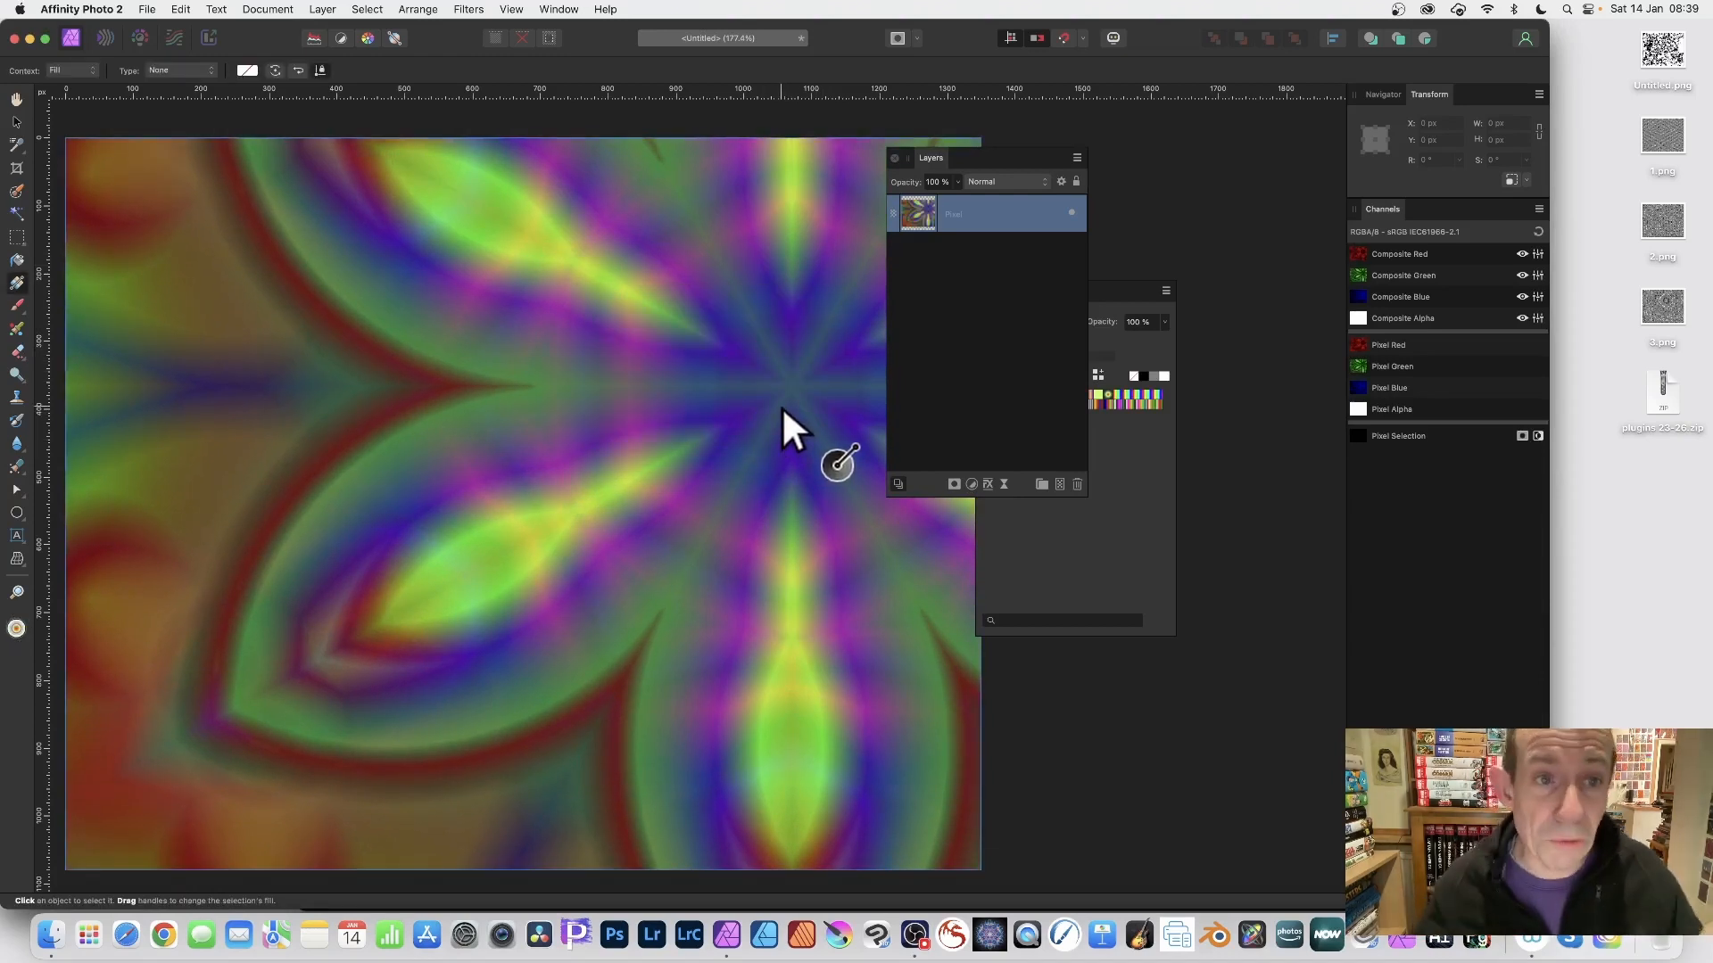
# Start choosing another filter for the mirrored pixel layer
pyautogui.click(475, 10)
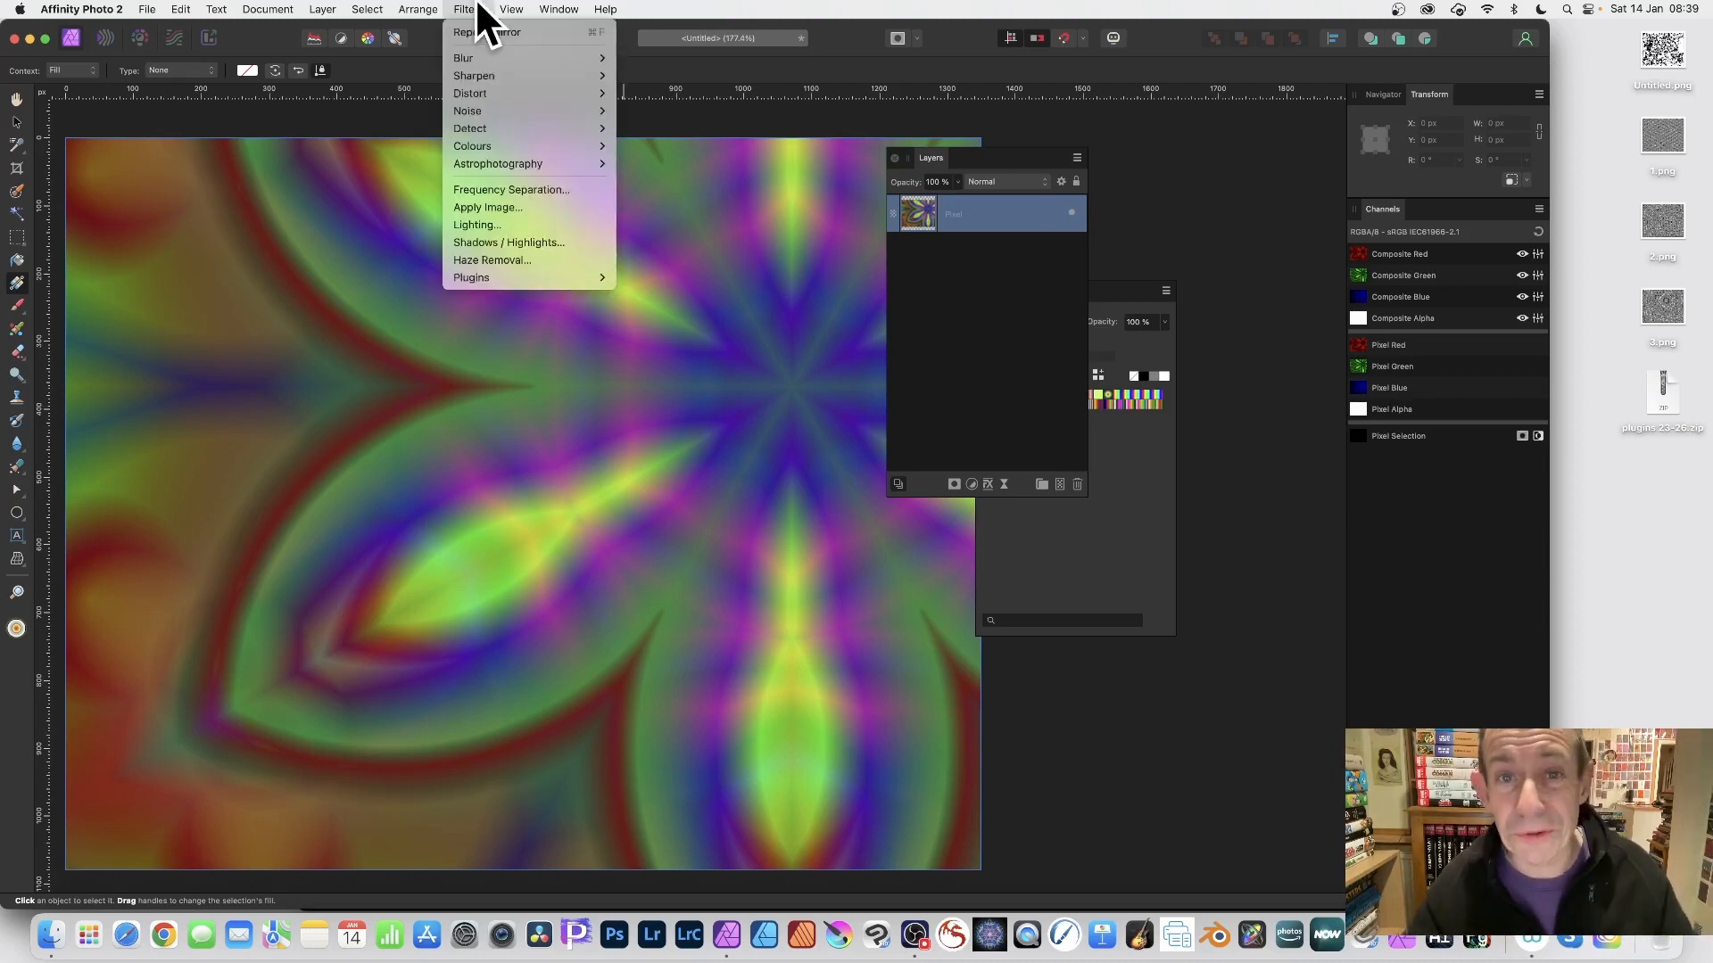